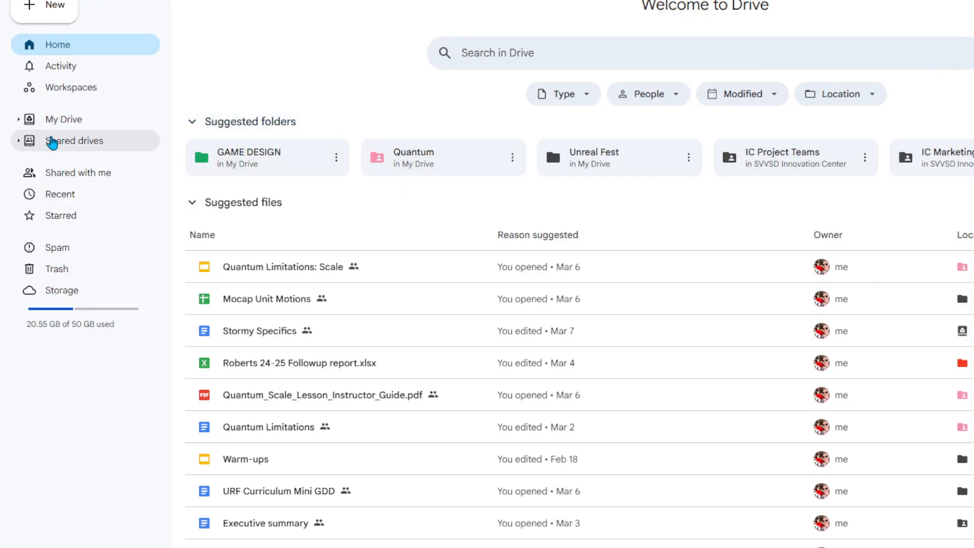
Open the Heavy Suit Walk folder in the Creative Mocap Library of the MAP Studio shared drive.
{"action": "left_click", "coordinate": [73, 150]}
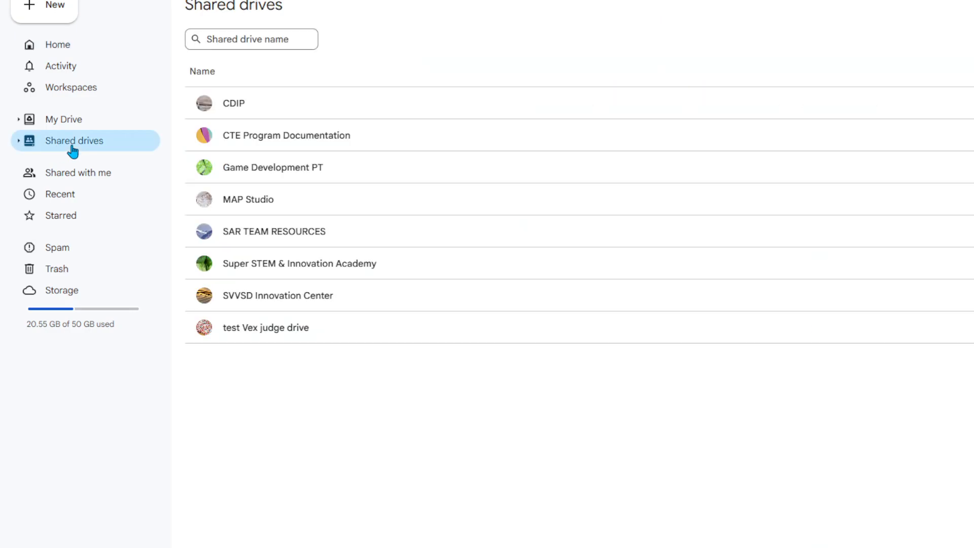
{"action": "left_click", "coordinate": [253, 200]}
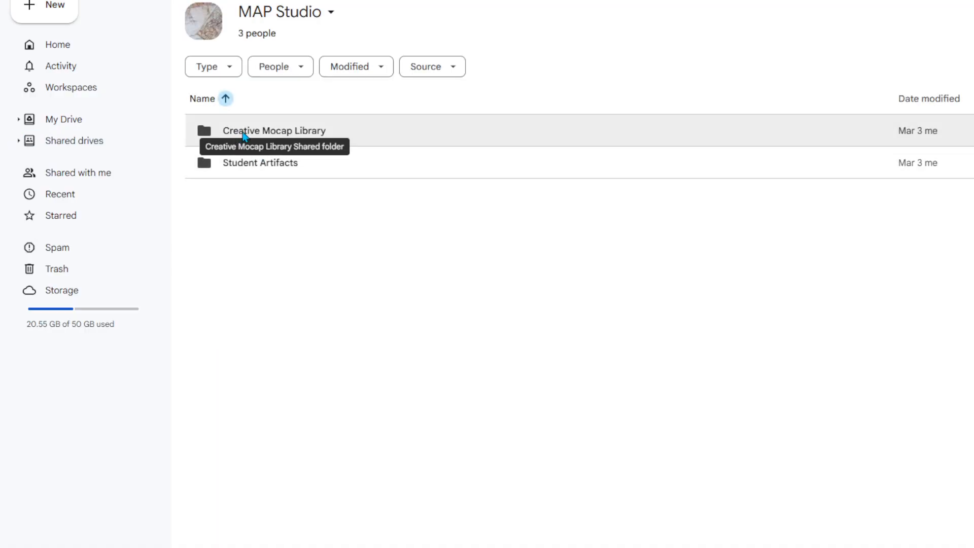
{"action": "double_click", "coordinate": [246, 136]}
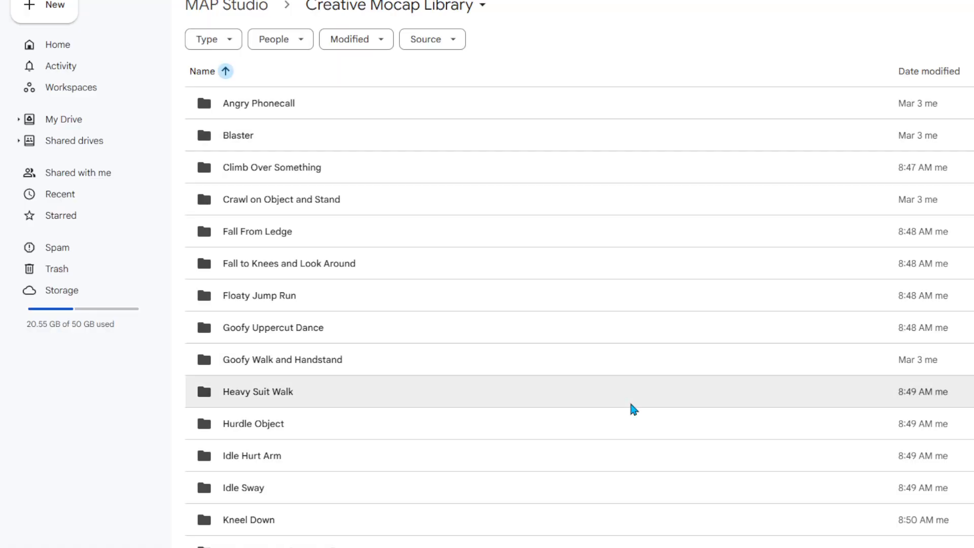
{"action": "scroll", "coordinate": [537, 299], "scroll_direction": "down", "scroll_amount": 15}
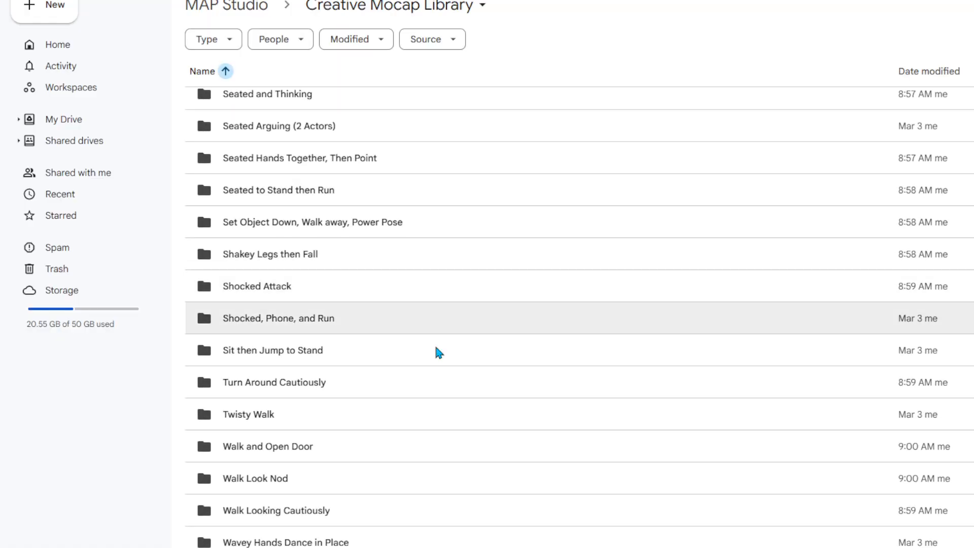
{"action": "scroll", "coordinate": [381, 405], "scroll_direction": "up", "scroll_amount": 15}
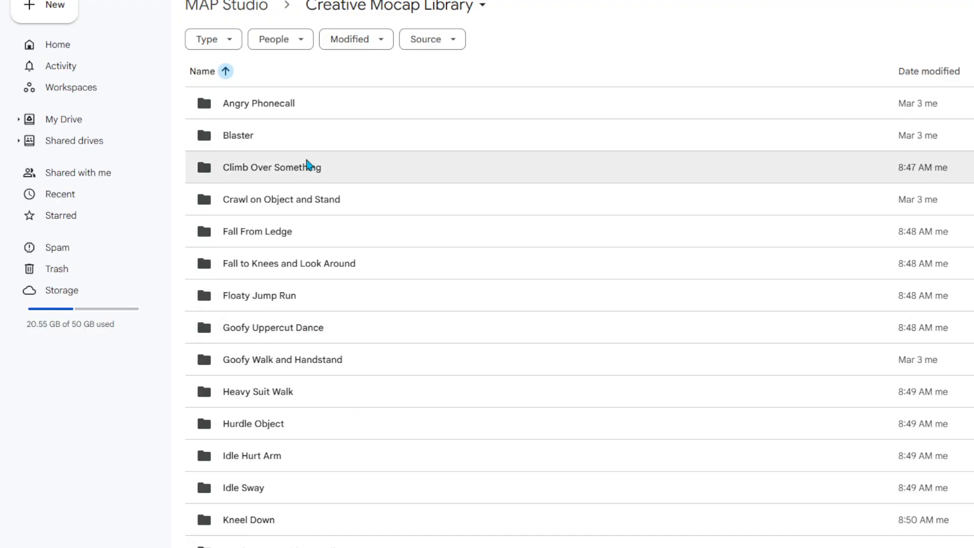
{"action": "double_click", "coordinate": [285, 392]}
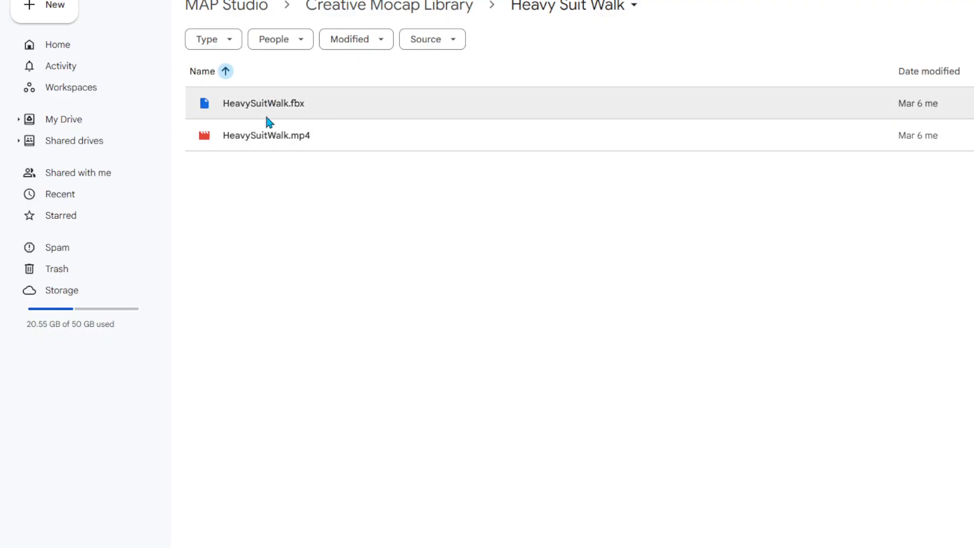
Try to preview HeavySuitWalk.mp4, and select HeavySuitWalk.fbx in the same folder.
{"action": "double_click", "coordinate": [268, 138]}
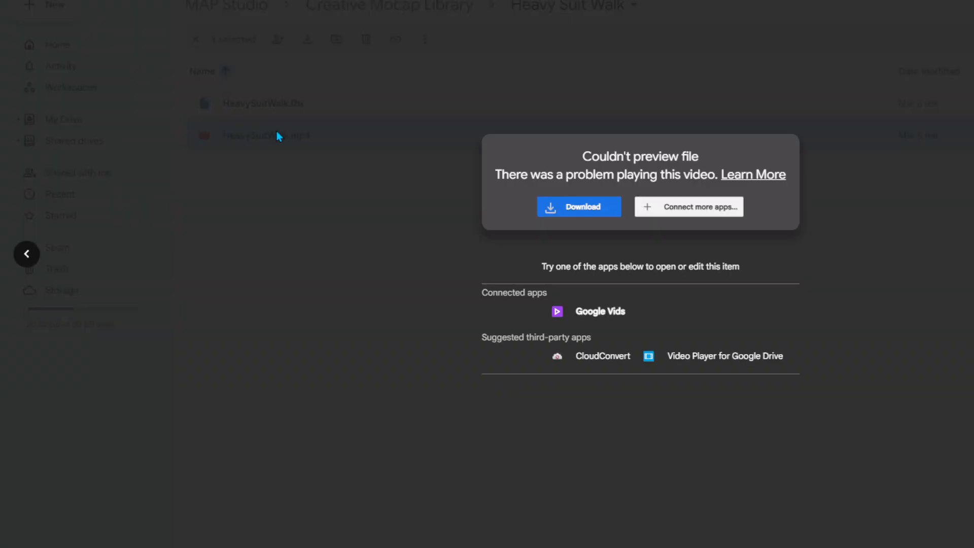
{"action": "left_click", "coordinate": [876, 80]}
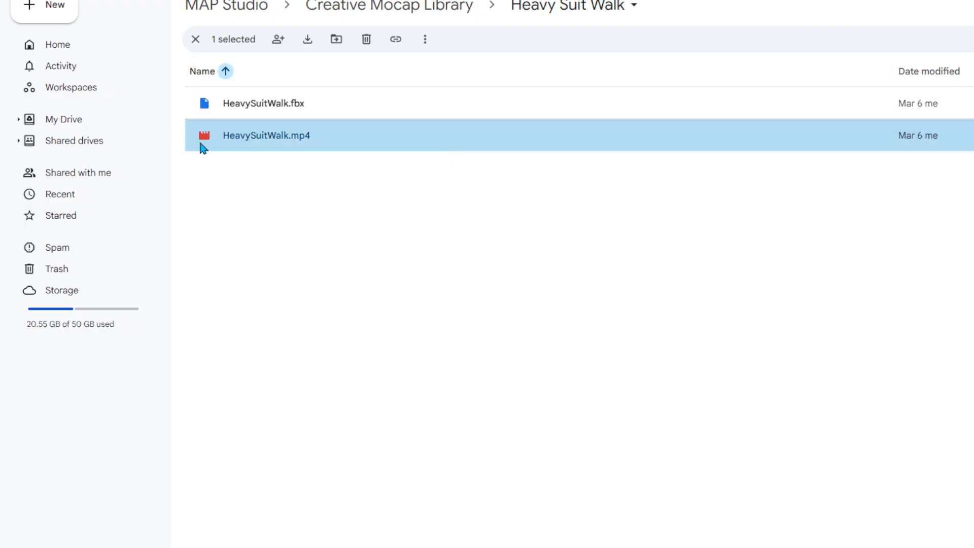
{"action": "left_click", "coordinate": [275, 110]}
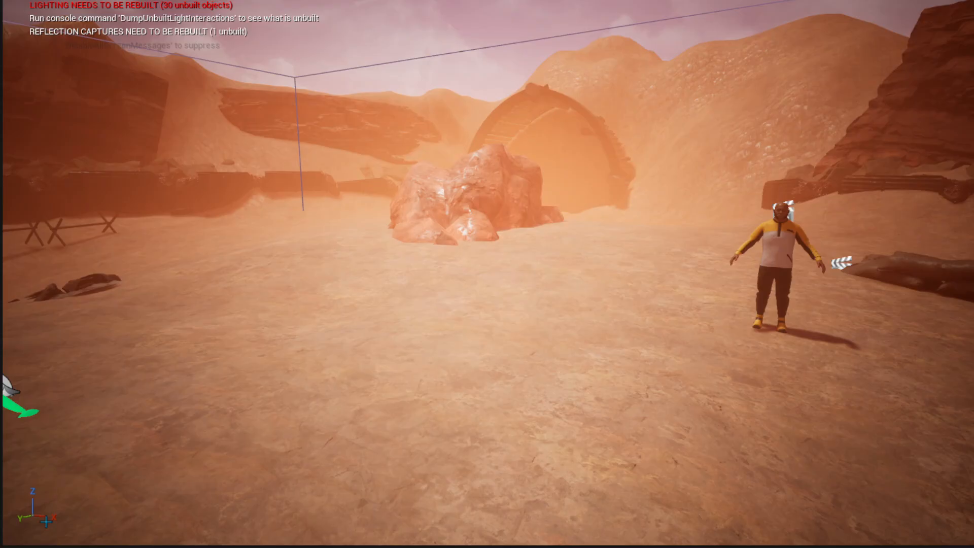
Switch to Unreal Editor and create a folder named MocapAnim inside the Animation content folder.
{"action": "key", "text": "ctrl+space"}
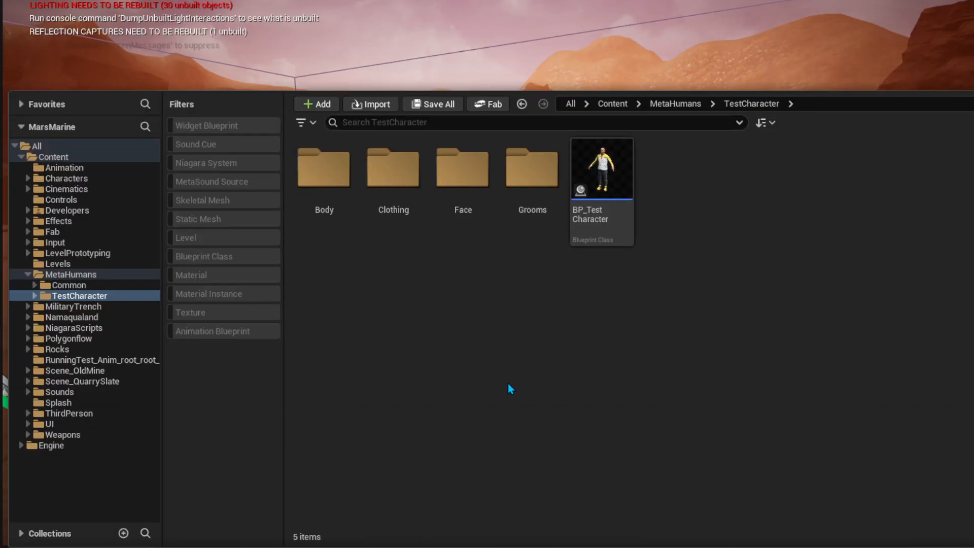
{"action": "left_click", "coordinate": [63, 167]}
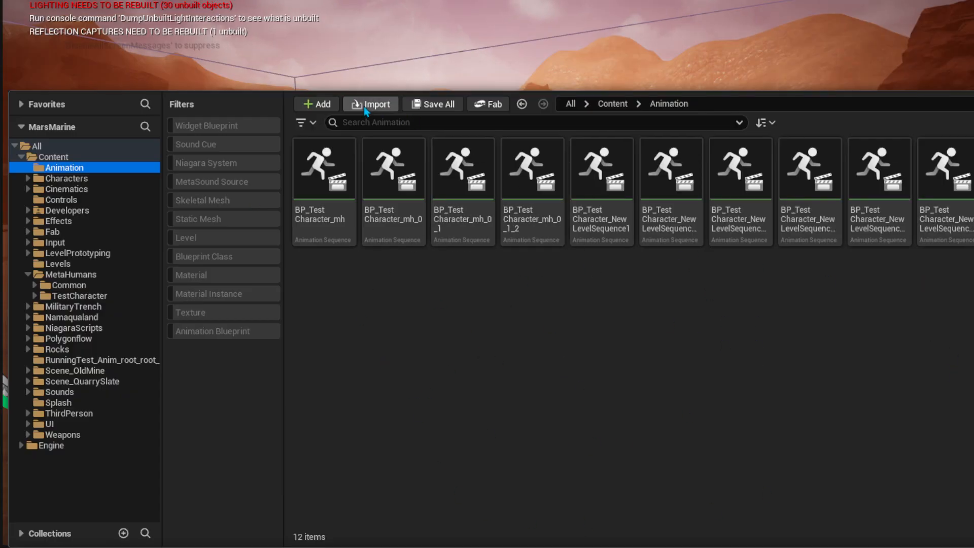
{"action": "right_click", "coordinate": [444, 297]}
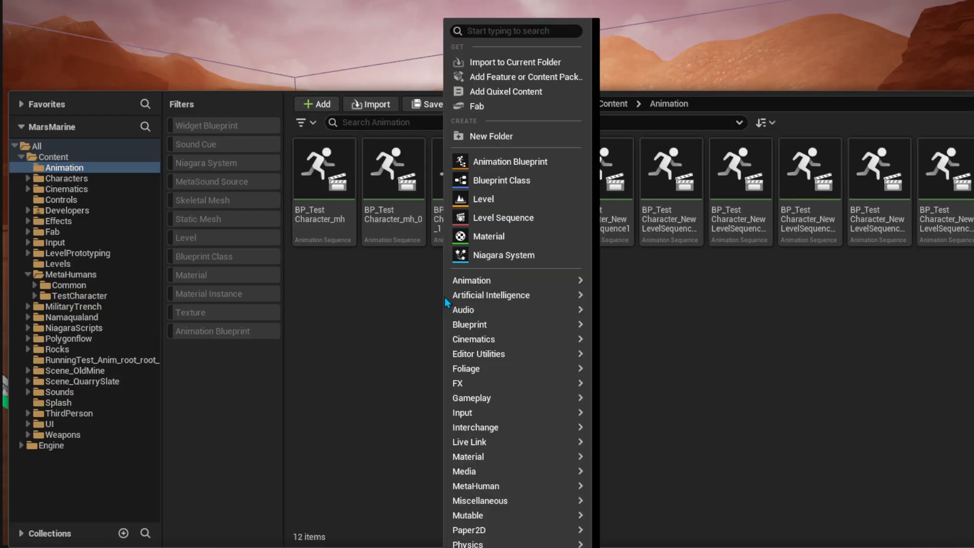
{"action": "left_click", "coordinate": [491, 137]}
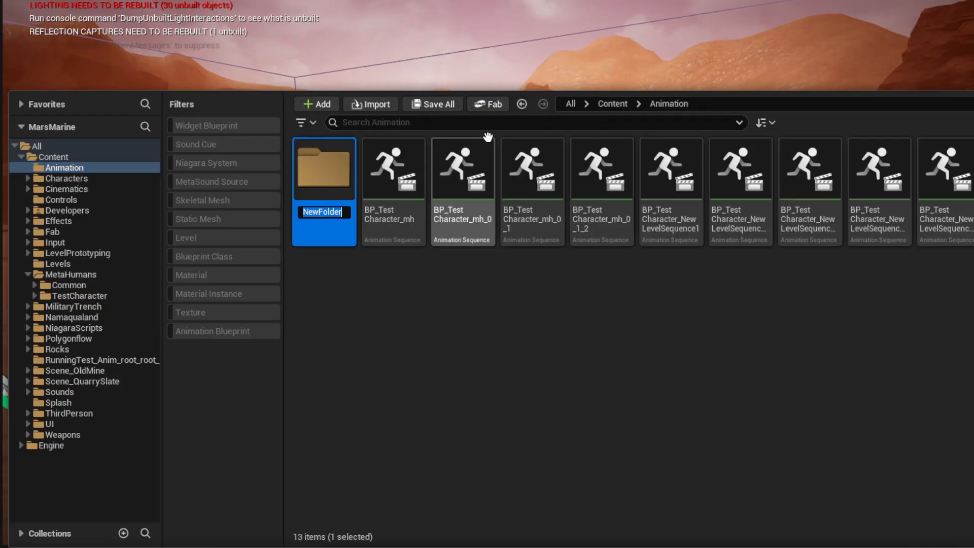
{"action": "type", "text": "MocapAnim"}
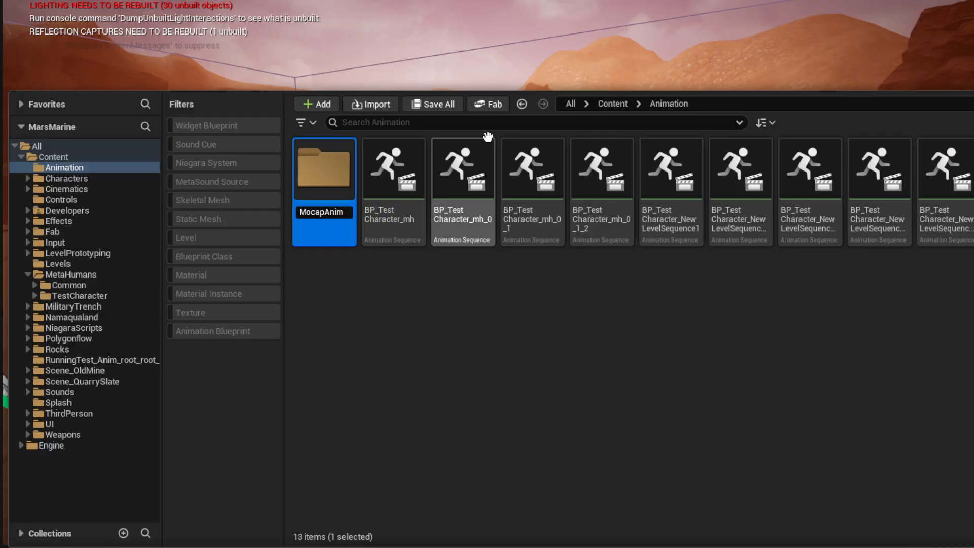
{"action": "key", "text": "Return"}
Create a subfolder named HeavySuitWalk inside the MocapAnim folder.
{"action": "double_click", "coordinate": [318, 161]}
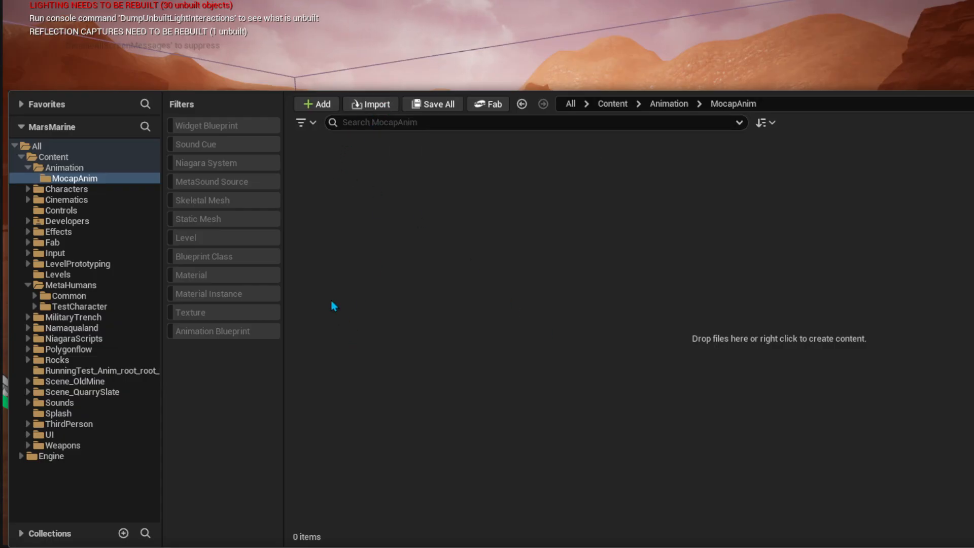
{"action": "right_click", "coordinate": [355, 204]}
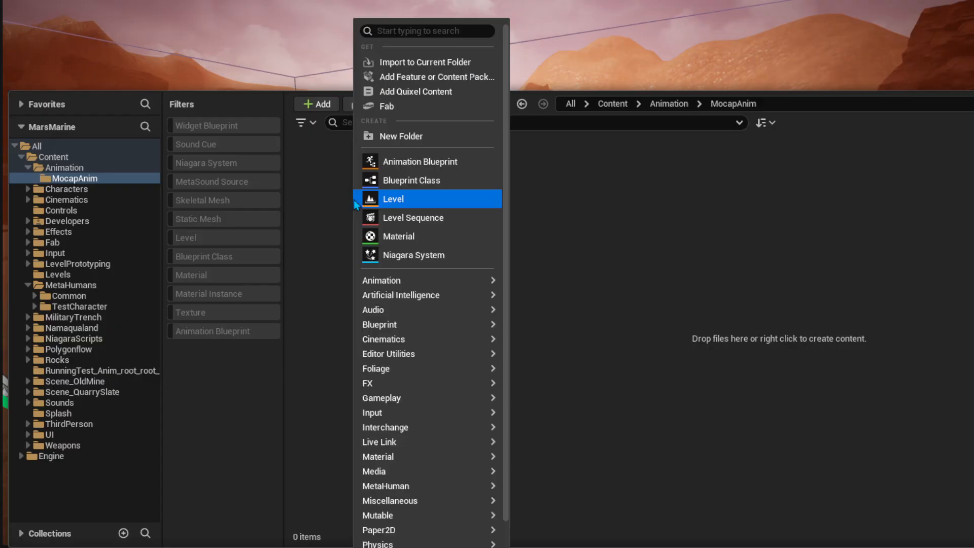
{"action": "left_click", "coordinate": [394, 135]}
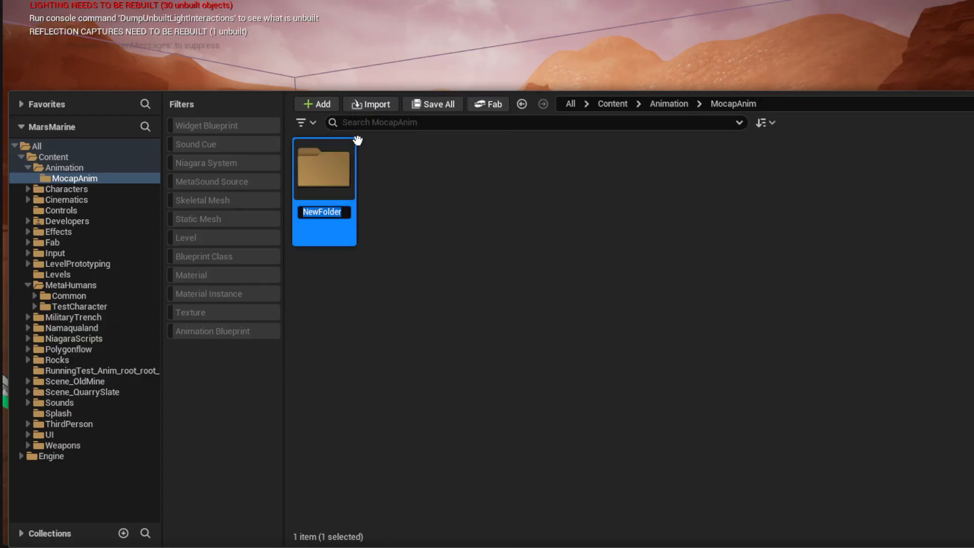
{"action": "type", "text": "HeavySu"}
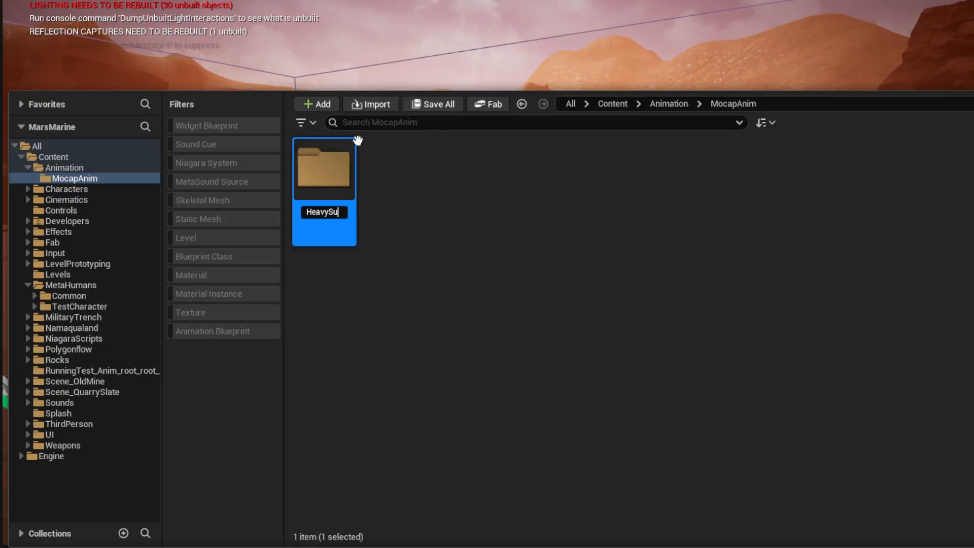
{"action": "type", "text": "itWalk"}
{"action": "key", "text": "Return"}
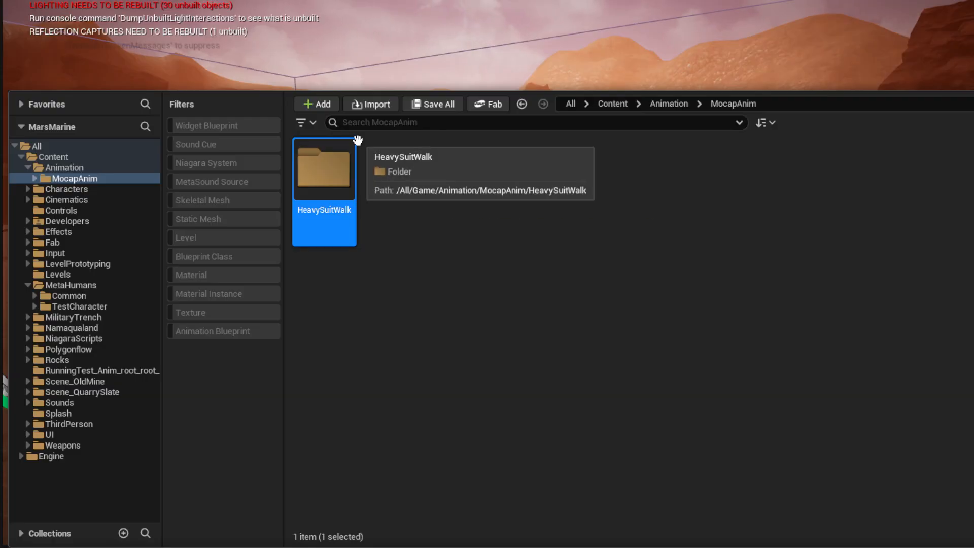
Start an import into the HeavySuitWalk folder using HeavySuitWalk.fbx from Downloads.
{"action": "double_click", "coordinate": [329, 175]}
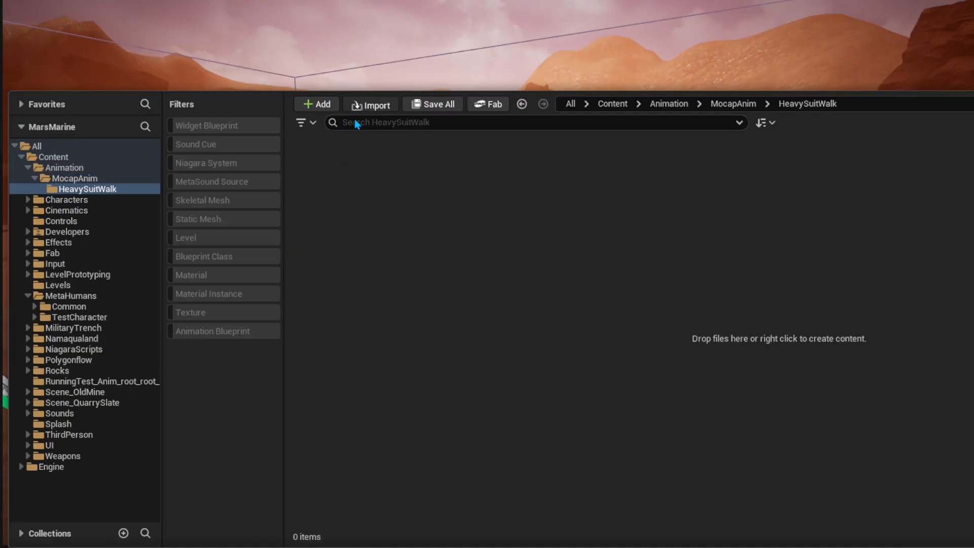
{"action": "left_click", "coordinate": [370, 105]}
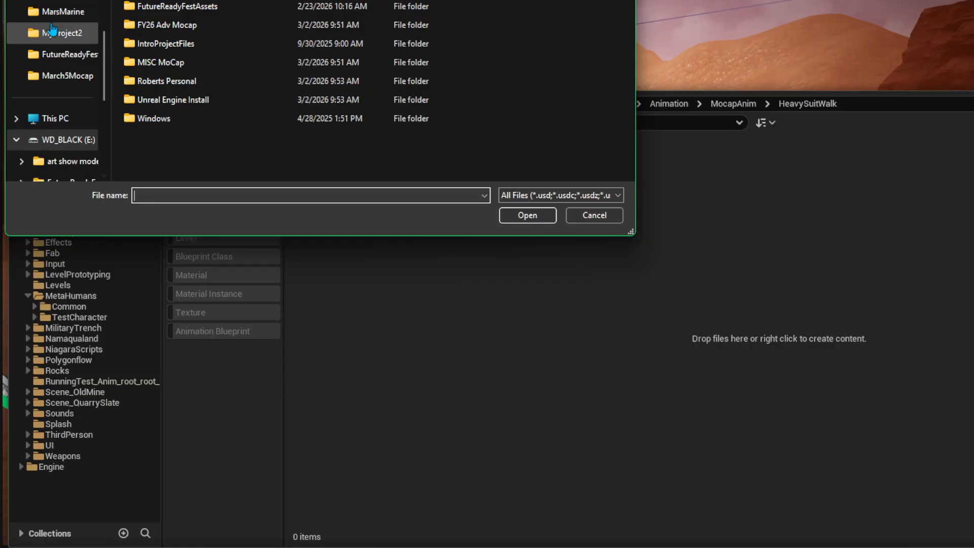
{"action": "scroll", "coordinate": [53, 29], "scroll_direction": "up", "scroll_amount": 5}
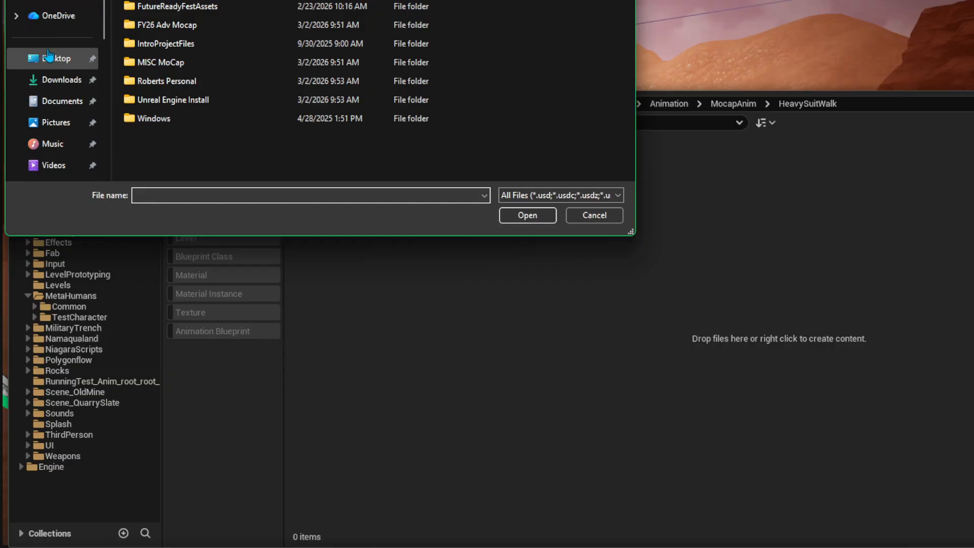
{"action": "left_click", "coordinate": [93, 75]}
{"action": "left_click", "coordinate": [152, 21]}
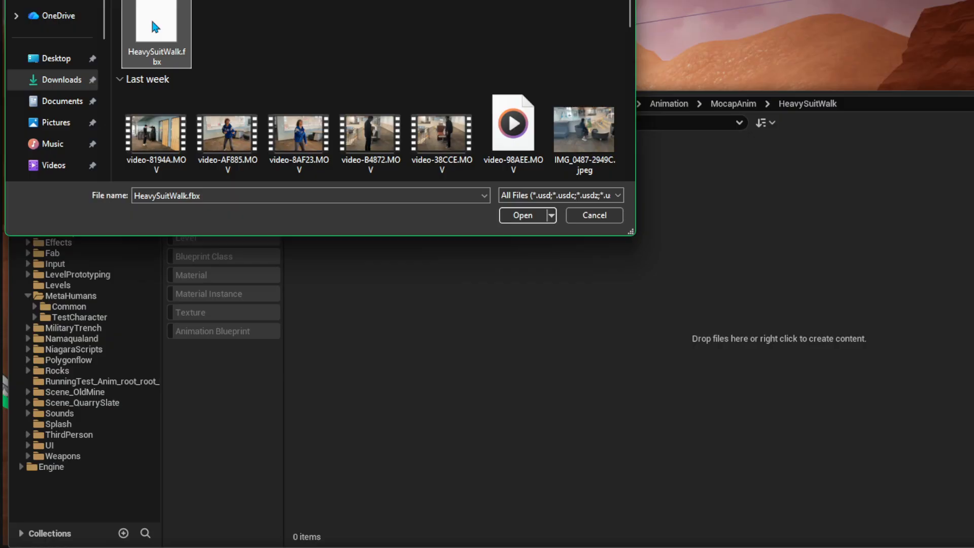
{"action": "left_click", "coordinate": [510, 214]}
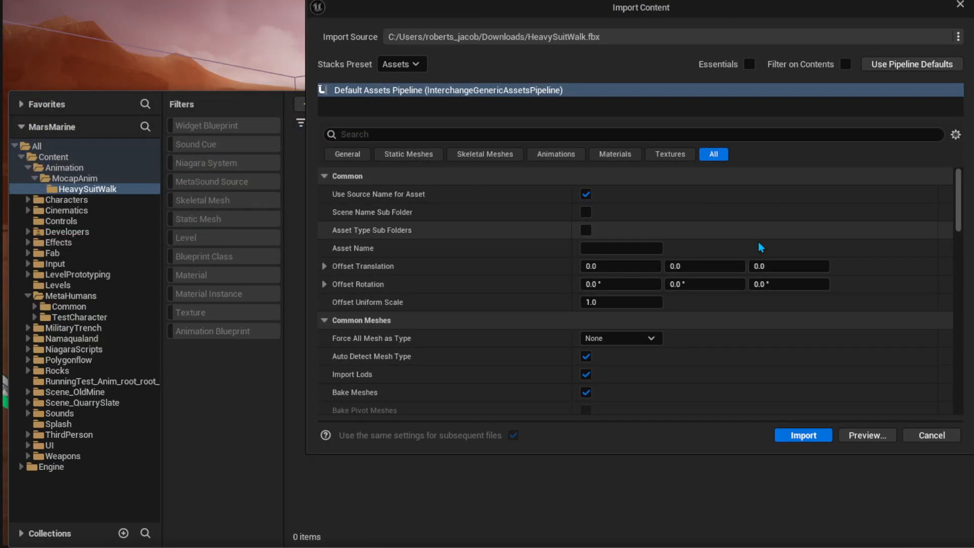
Review the skeleton, mesh, animation and texture import options, keep Skeleton at None, and import HeavySuitWalk.fbx.
{"action": "scroll", "coordinate": [710, 238], "scroll_direction": "down", "scroll_amount": 10}
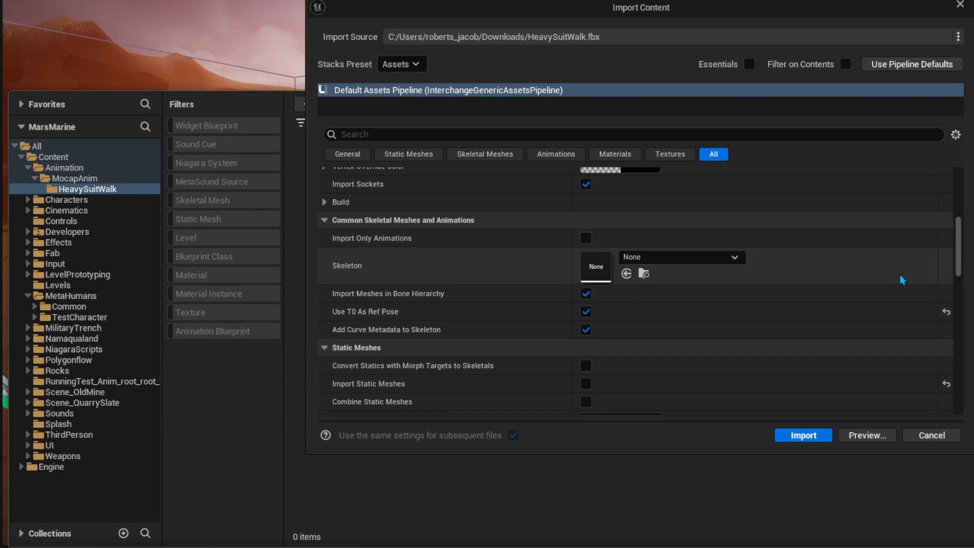
{"action": "right_click", "coordinate": [594, 266]}
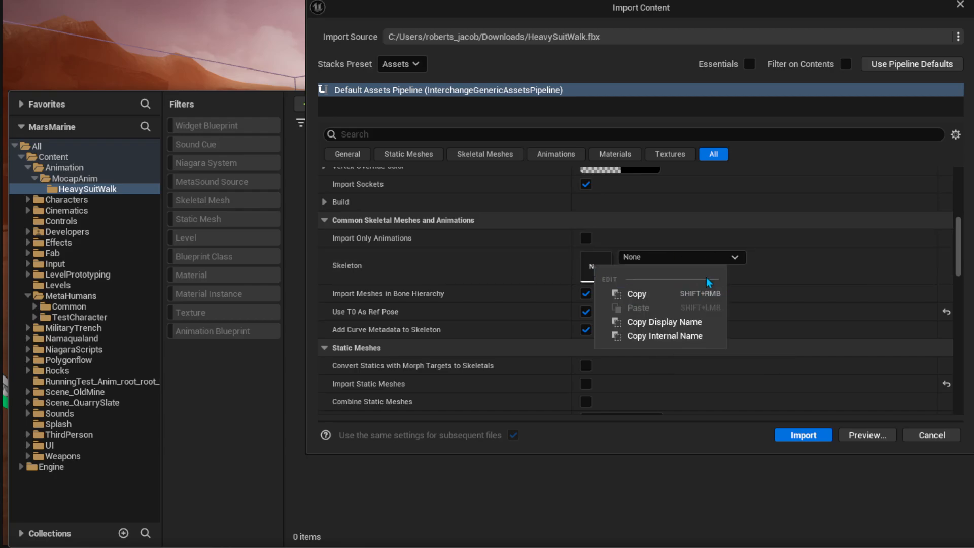
{"action": "right_click", "coordinate": [683, 258]}
{"action": "left_click", "coordinate": [947, 276]}
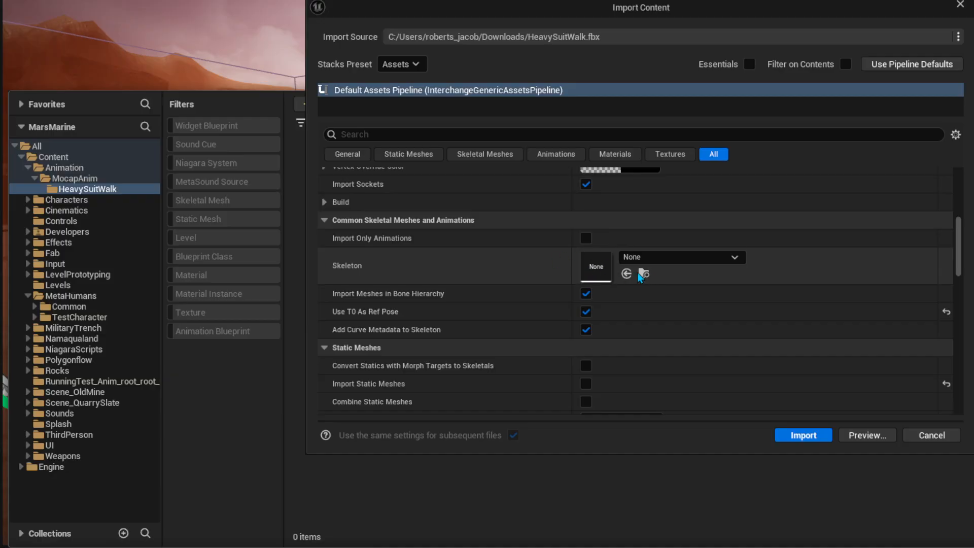
{"action": "scroll", "coordinate": [638, 272], "scroll_direction": "down", "scroll_amount": 3}
{"action": "scroll", "coordinate": [638, 272], "scroll_direction": "down", "scroll_amount": 9}
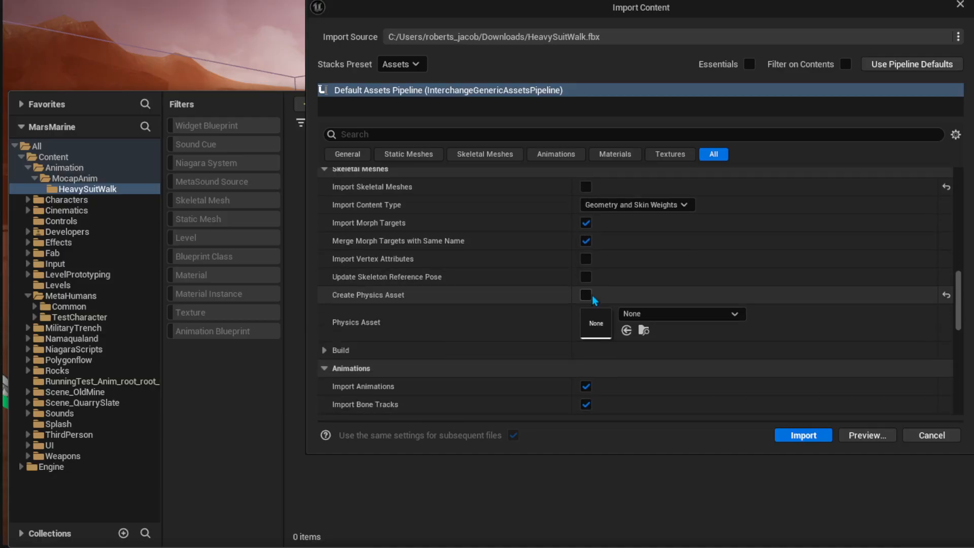
{"action": "scroll", "coordinate": [539, 281], "scroll_direction": "down", "scroll_amount": 5}
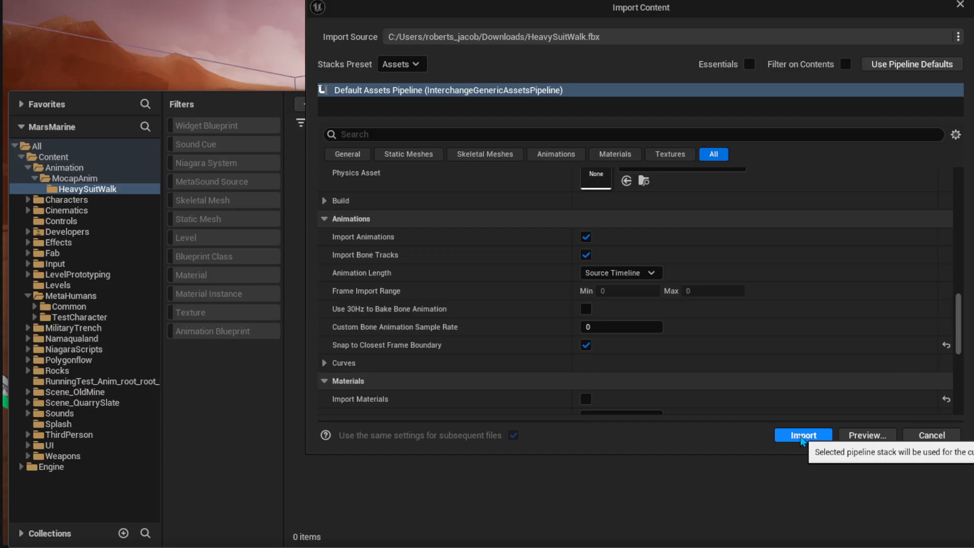
{"action": "scroll", "coordinate": [771, 394], "scroll_direction": "down", "scroll_amount": 3}
{"action": "scroll", "coordinate": [710, 376], "scroll_direction": "down", "scroll_amount": 3}
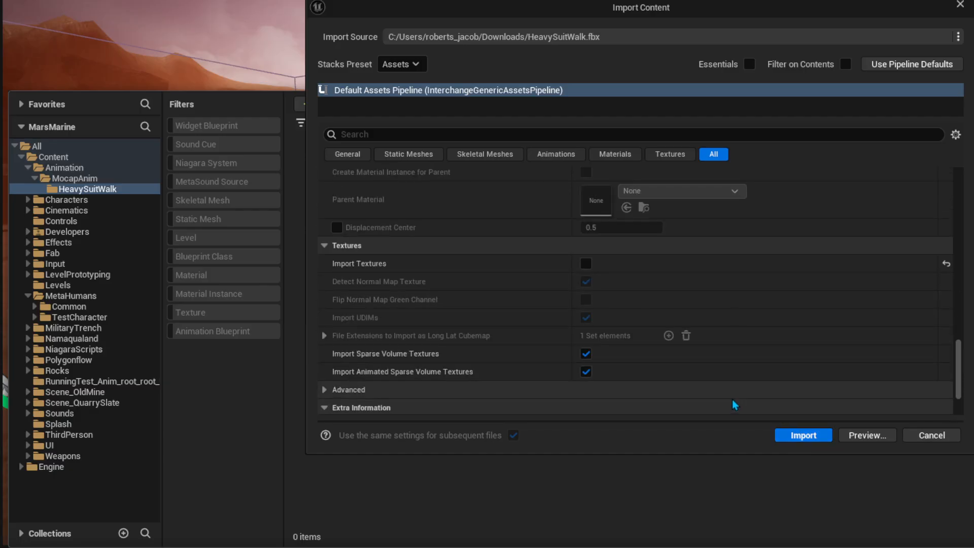
{"action": "left_click", "coordinate": [805, 434]}
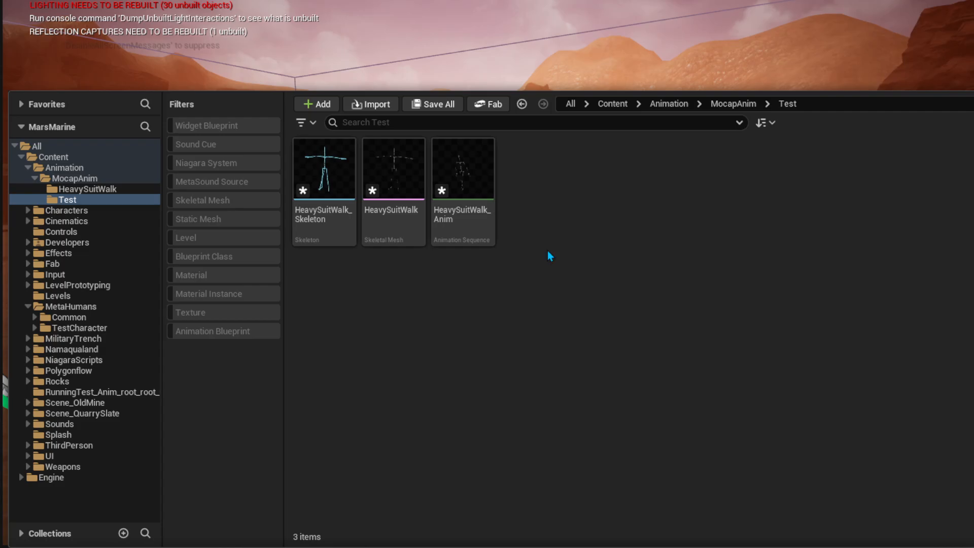
Place the HeavySuitWalk_Anim animation sequence from the Test folder into the level on the open ground before the rocks.
{"action": "left_click", "coordinate": [371, 103]}
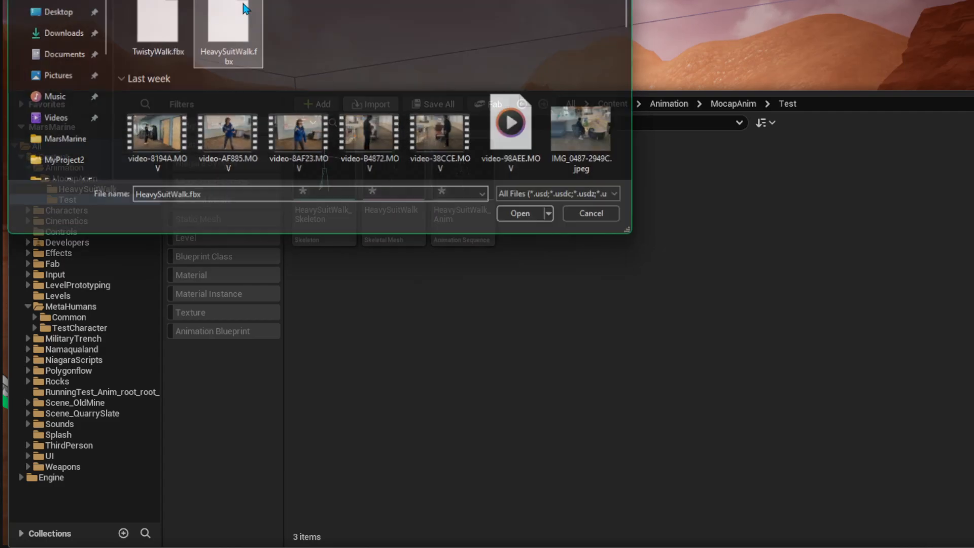
{"action": "left_click", "coordinate": [678, 257]}
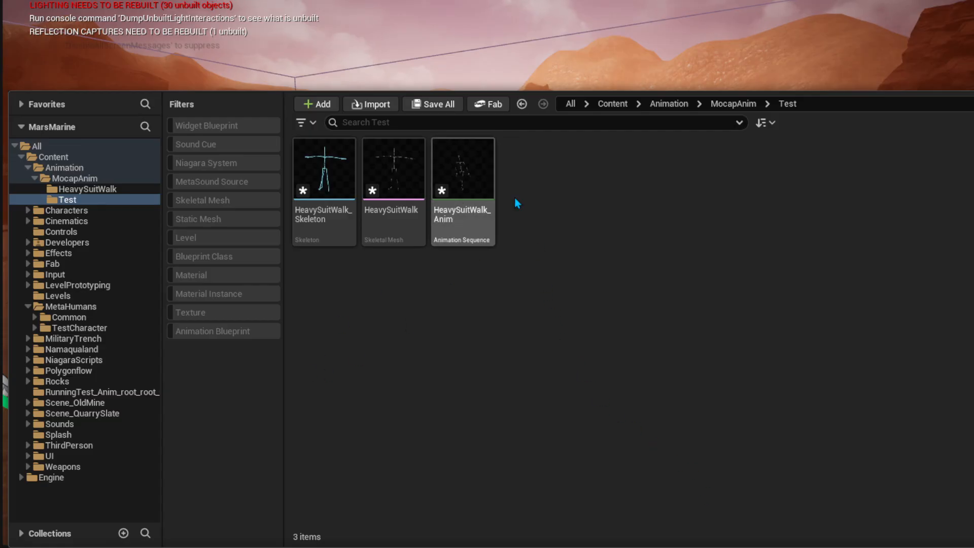
{"action": "left_click_drag", "start_coordinate": [535, 91], "coordinate": [538, 347]}
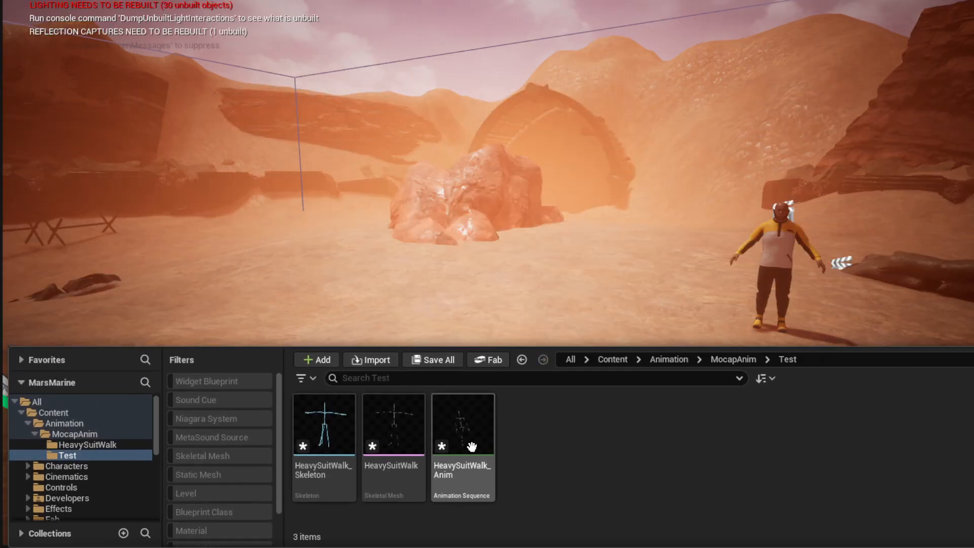
{"action": "left_click_drag", "start_coordinate": [470, 445], "coordinate": [456, 381]}
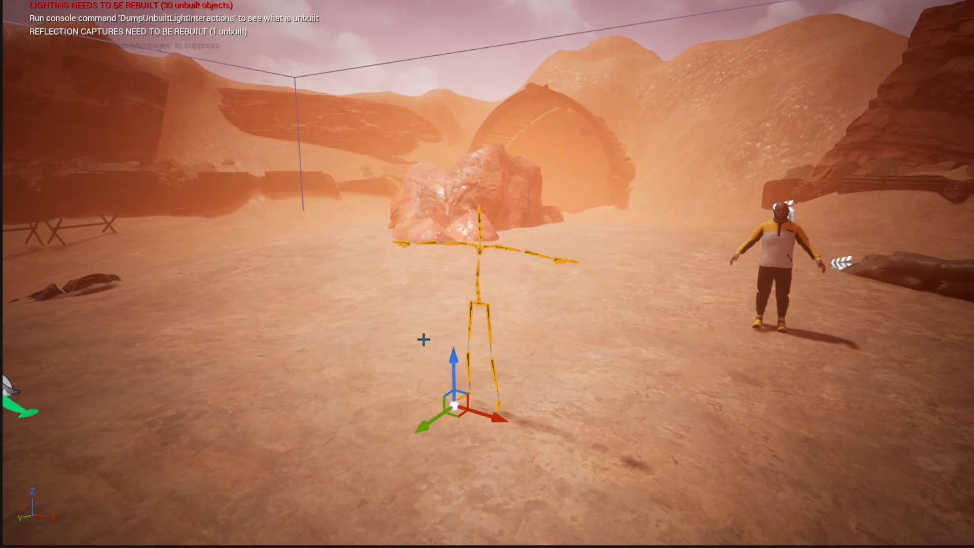
Open HeavySuitWalk_Anim from the Test folder in the animation editor and examine its playback.
{"action": "key", "text": "ctrl+space"}
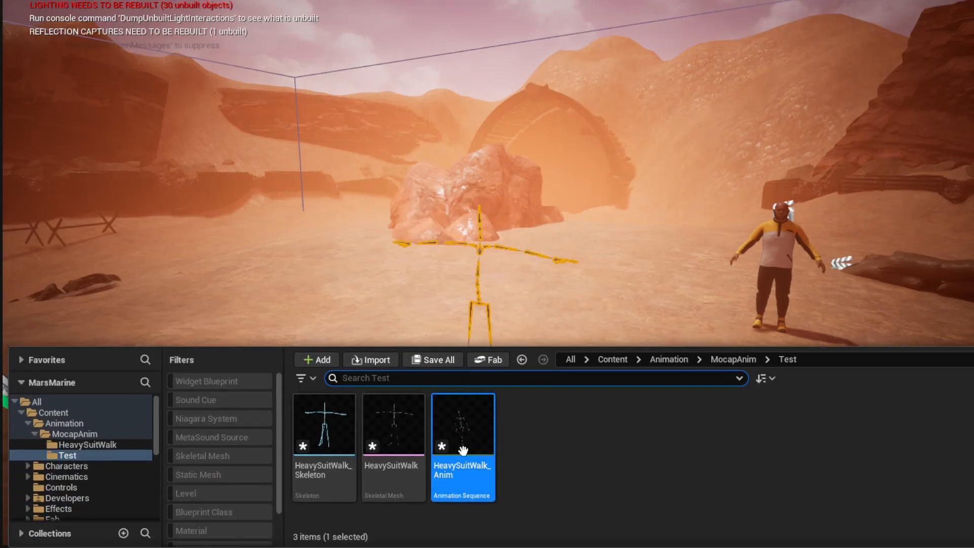
{"action": "double_click", "coordinate": [464, 452]}
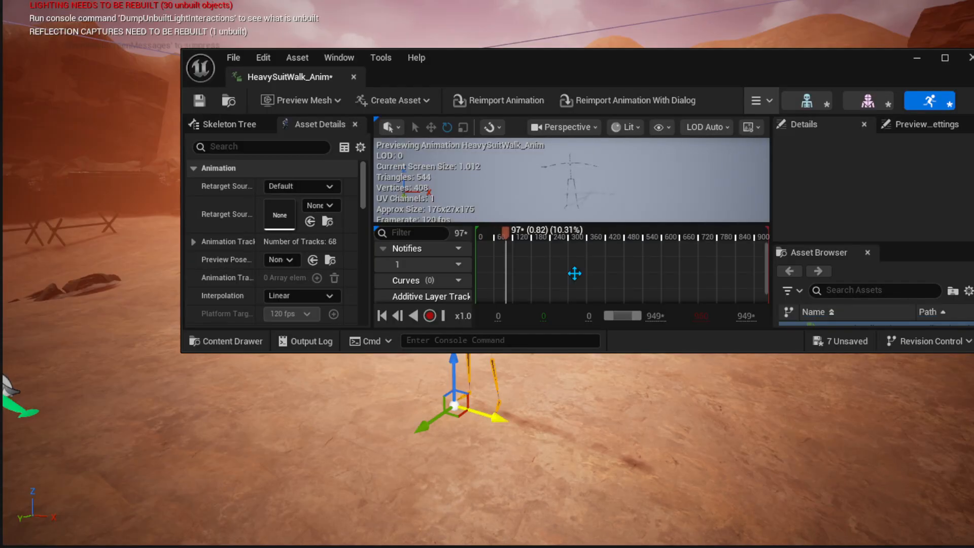
{"action": "left_click_drag", "start_coordinate": [304, 79], "coordinate": [383, 0]}
{"action": "scroll", "coordinate": [643, 146], "scroll_direction": "up", "scroll_amount": 3}
{"action": "right_click_drag", "start_coordinate": [643, 146], "coordinate": [646, 170]}
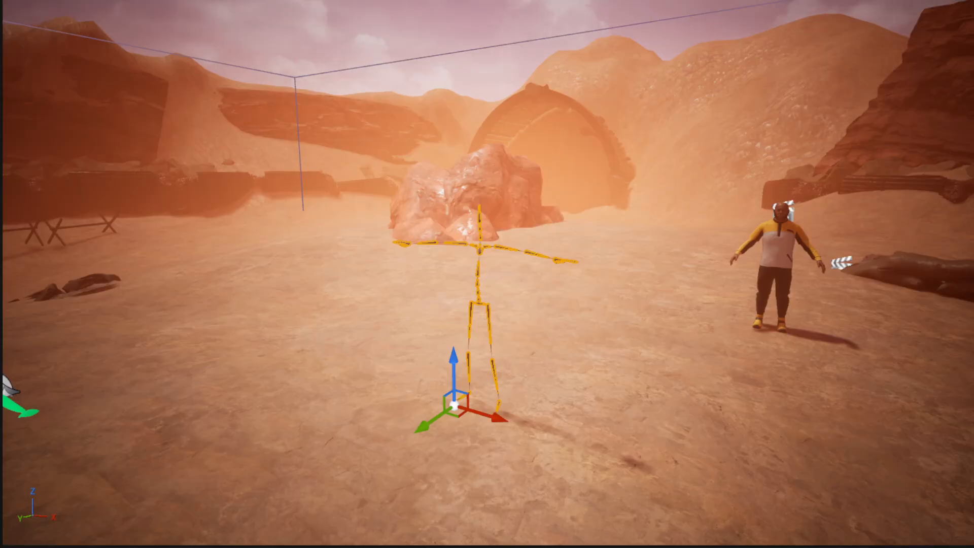
Start retargeting HeavySuitWalk_Anim from the Test folder and set Marine as the target skeletal mesh.
{"action": "key", "text": "ctrl+space"}
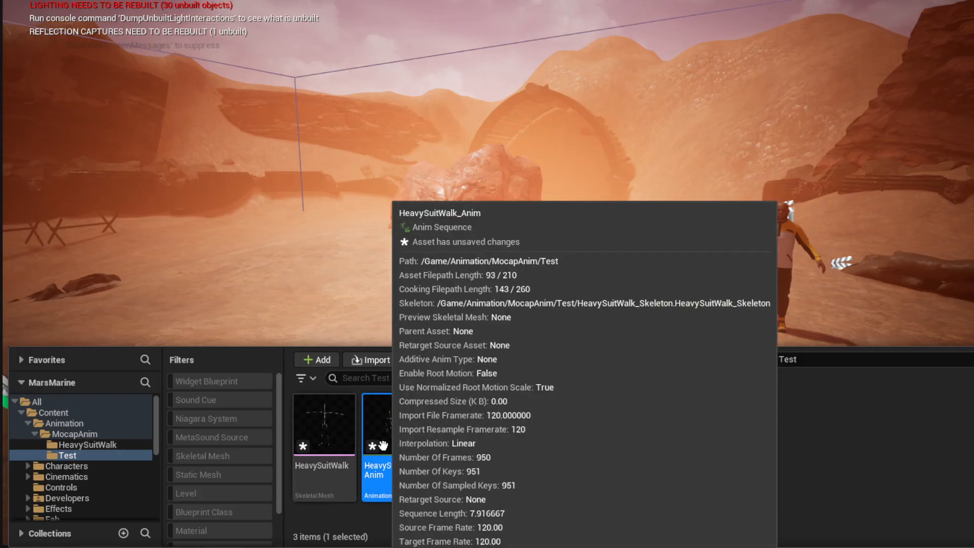
{"action": "right_click", "coordinate": [384, 445]}
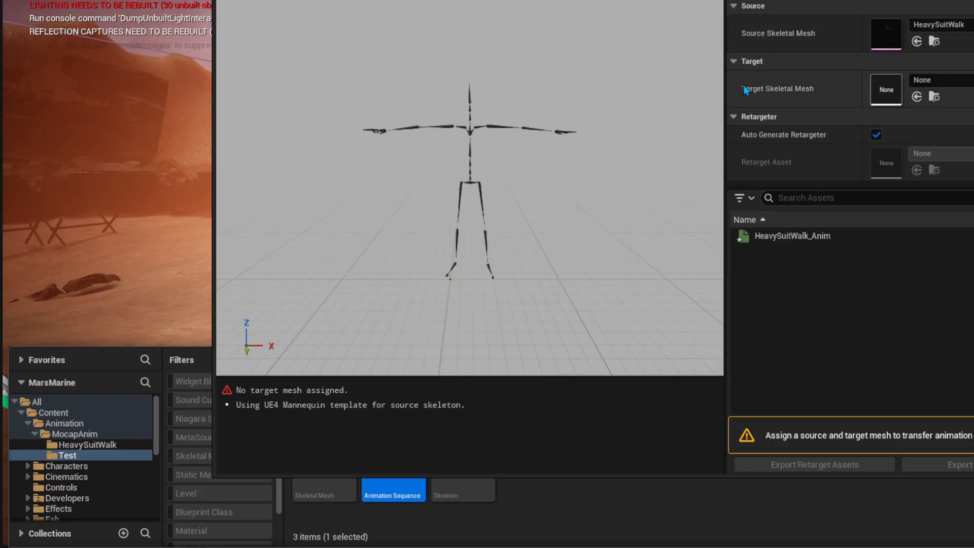
{"action": "left_click", "coordinate": [970, 90]}
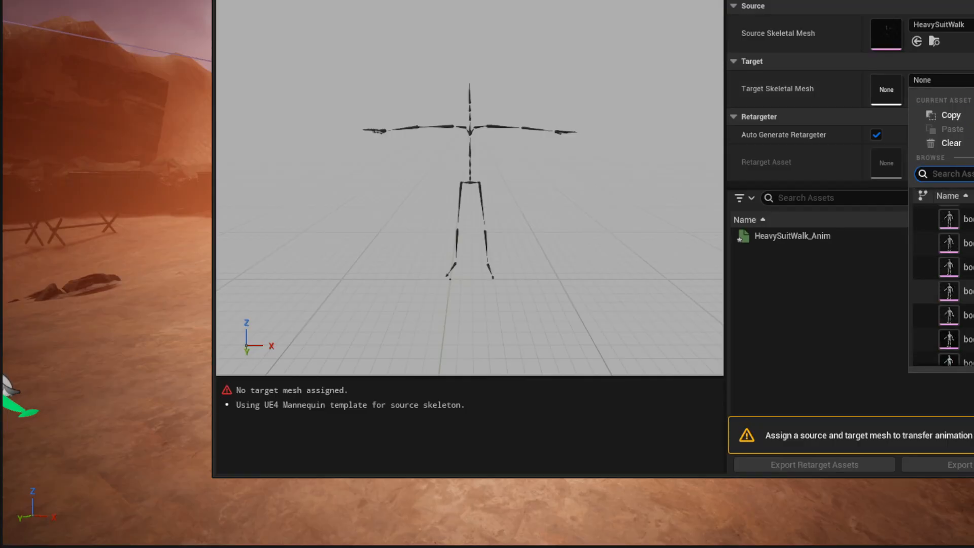
{"action": "scroll", "coordinate": [943, 284], "scroll_direction": "down", "scroll_amount": 3}
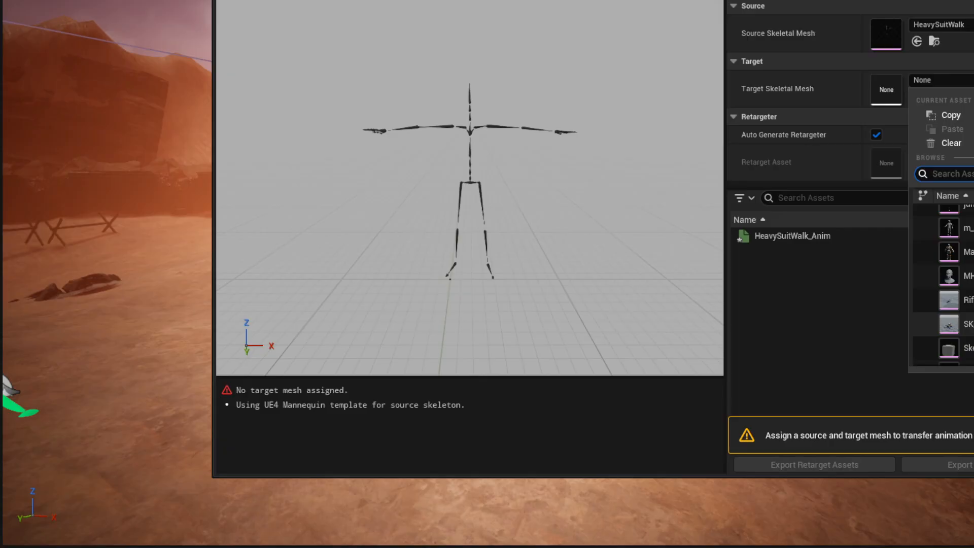
{"action": "left_click", "coordinate": [954, 273]}
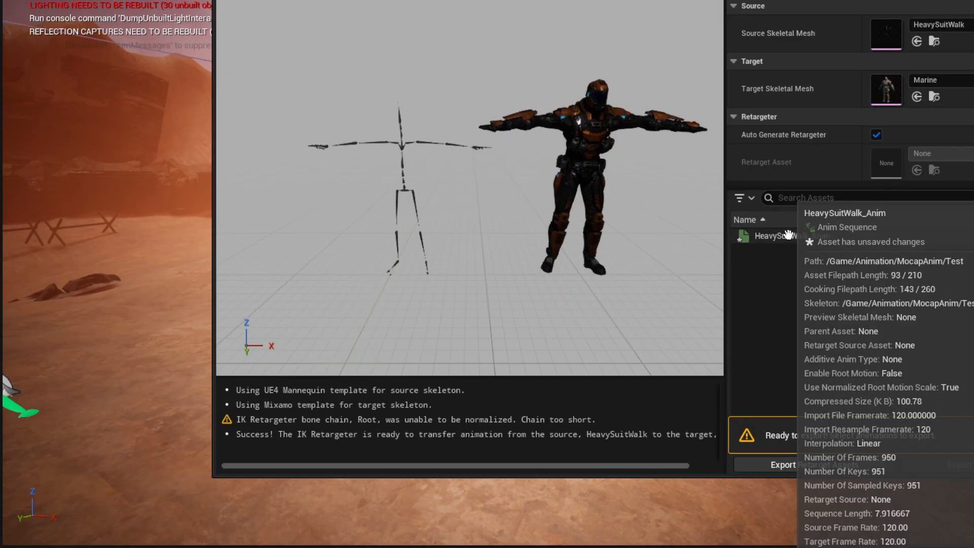
Preview HeavySuitWalk_Anim in the retargeting window and compare the motion of the source skeleton and the Marine.
{"action": "left_click", "coordinate": [791, 236]}
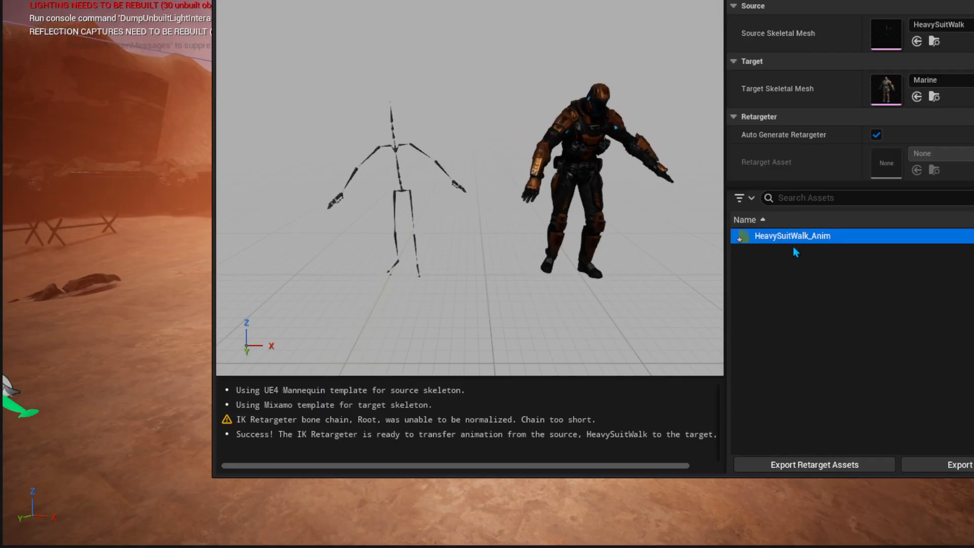
{"action": "right_click_drag", "start_coordinate": [619, 207], "coordinate": [637, 164]}
{"action": "key", "text": "s"}
{"action": "key", "text": "d"}
{"action": "key", "text": "w"}
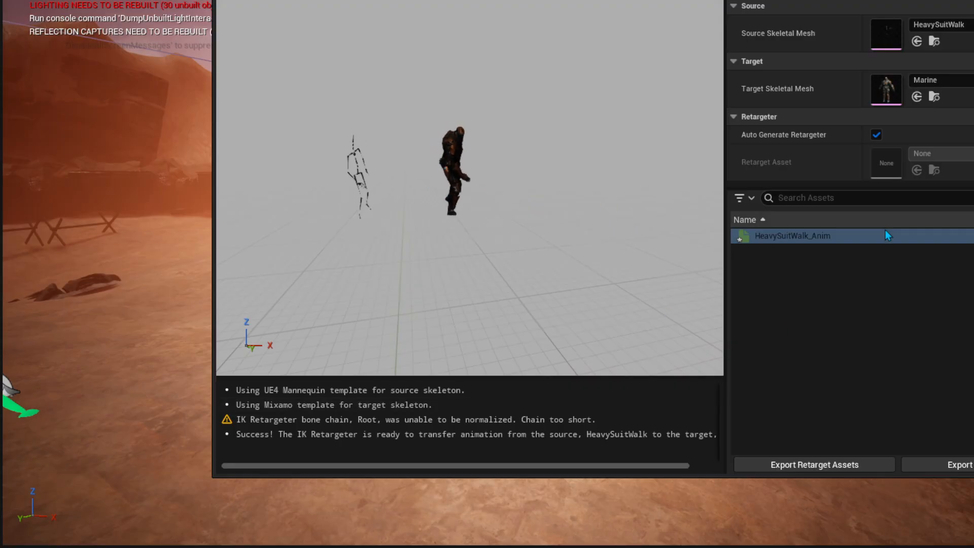
Export the retargeted HeavySuitWalk_Anim to the Characters/Marine folder with the default batch export options.
{"action": "left_click", "coordinate": [824, 238]}
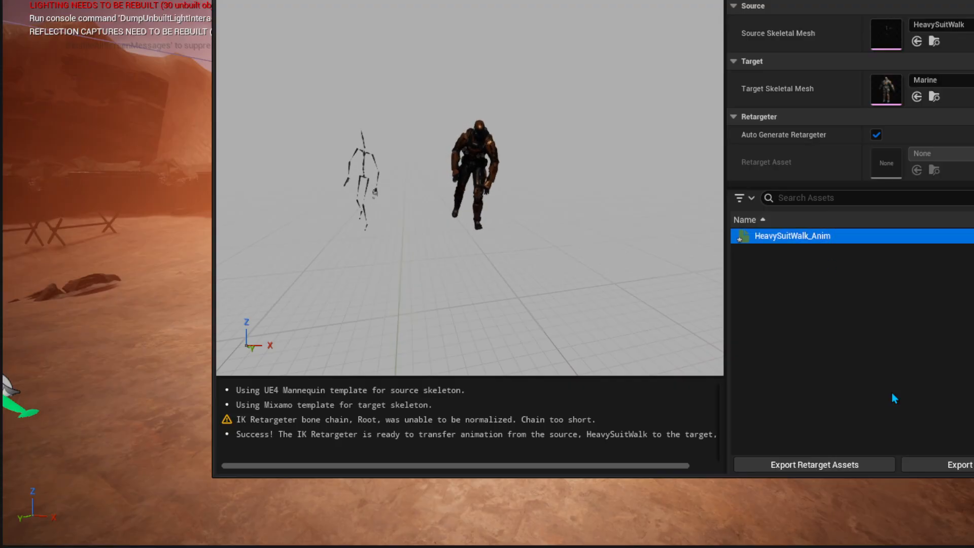
{"action": "left_click", "coordinate": [924, 470]}
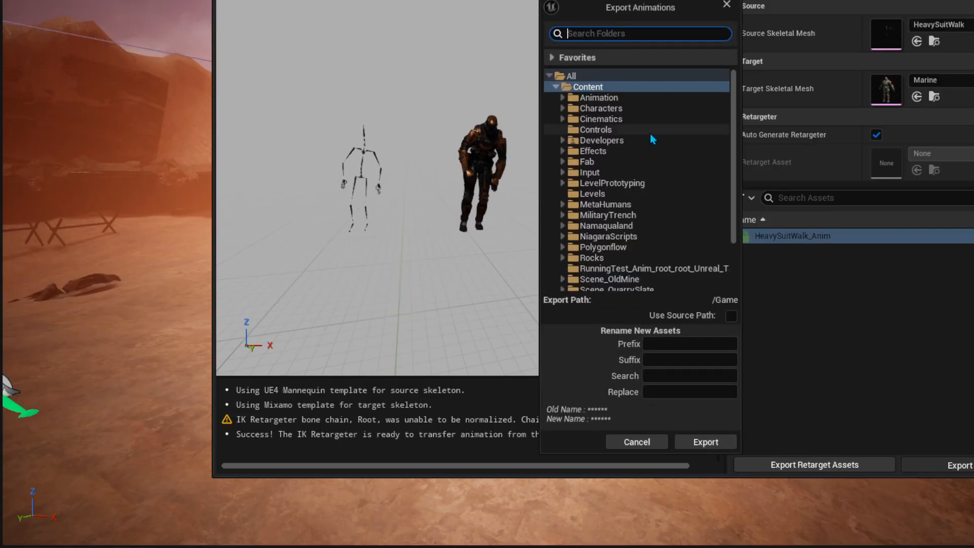
{"action": "left_click", "coordinate": [630, 110]}
{"action": "double_click", "coordinate": [630, 109]}
{"action": "left_click", "coordinate": [602, 142]}
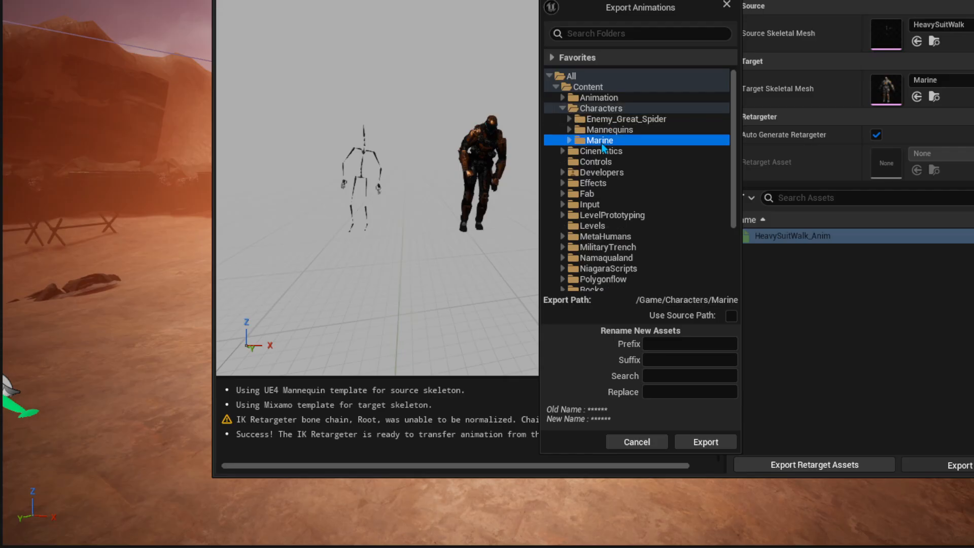
{"action": "left_click", "coordinate": [695, 442]}
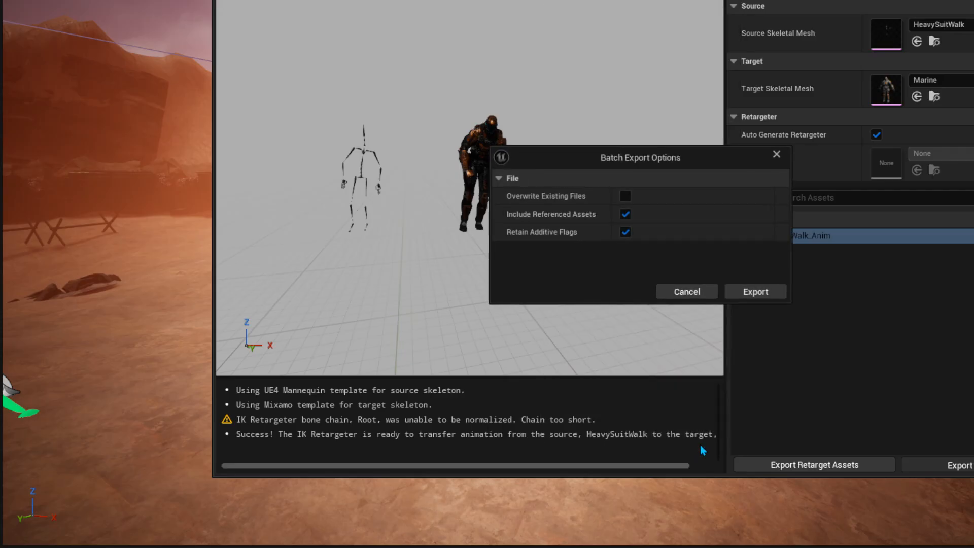
{"action": "left_click", "coordinate": [743, 291]}
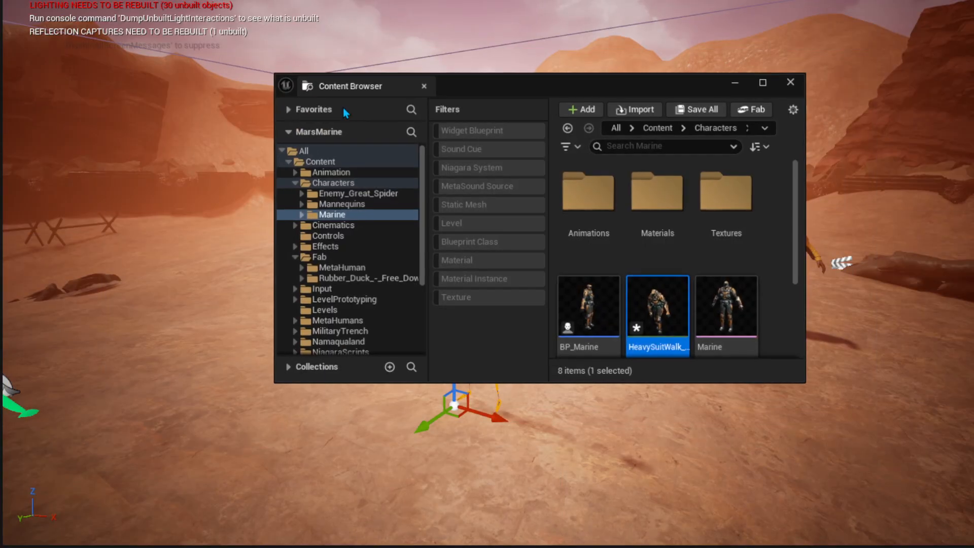
{"action": "left_click", "coordinate": [792, 82]}
Place the retargeted HeavySuitWalk_Anim from the Characters/Marine folder into the level beside the mocap skeleton.
{"action": "key", "text": "ctrl+space"}
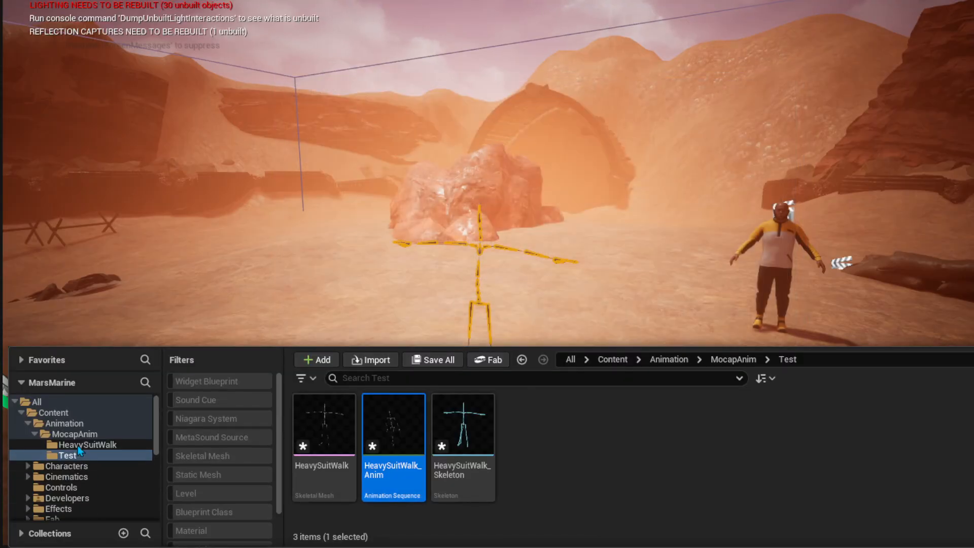
{"action": "left_click", "coordinate": [76, 467]}
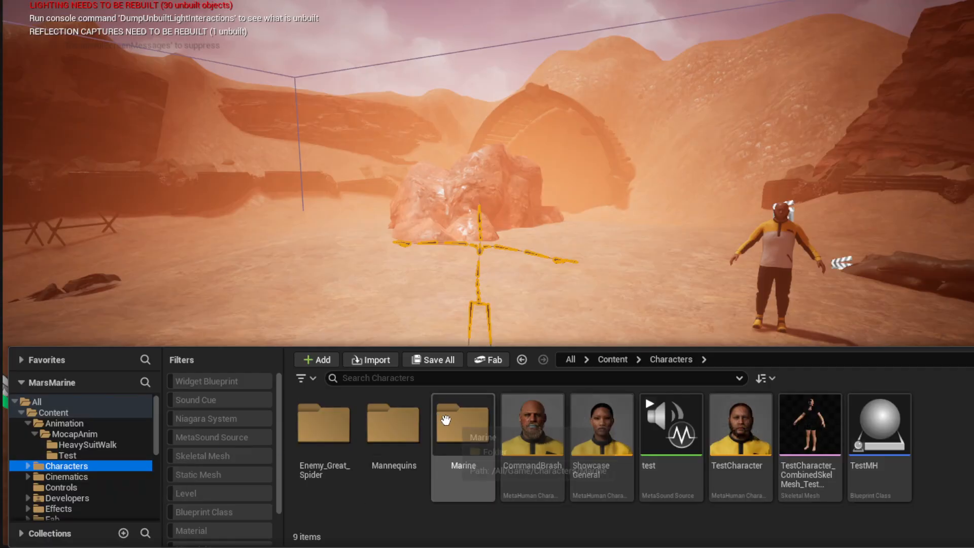
{"action": "double_click", "coordinate": [456, 421]}
{"action": "left_click_drag", "start_coordinate": [599, 416], "coordinate": [672, 431]}
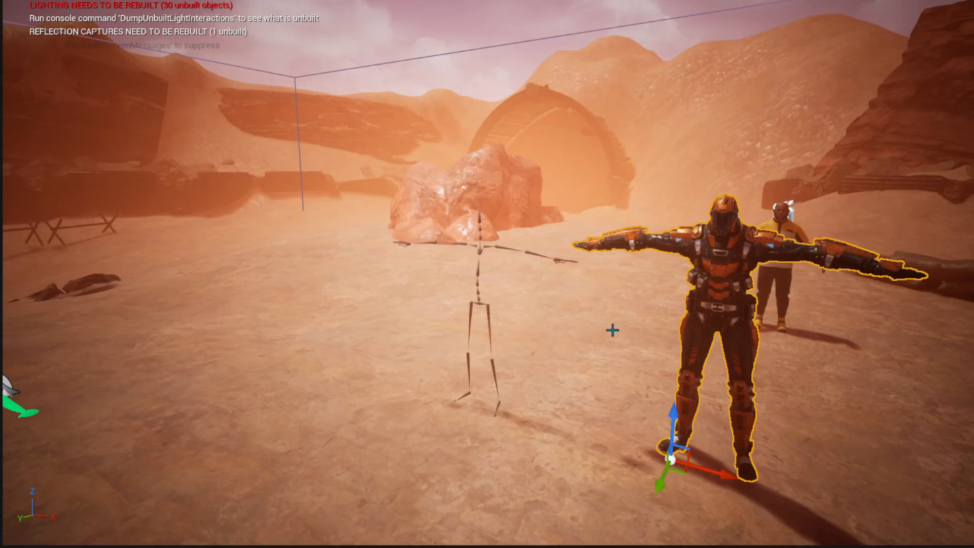
Simulate the level to compare the marine's walk with the mocap skeleton's motion, and stop the simulation.
{"action": "right_click_drag", "start_coordinate": [859, 173], "coordinate": [903, 221]}
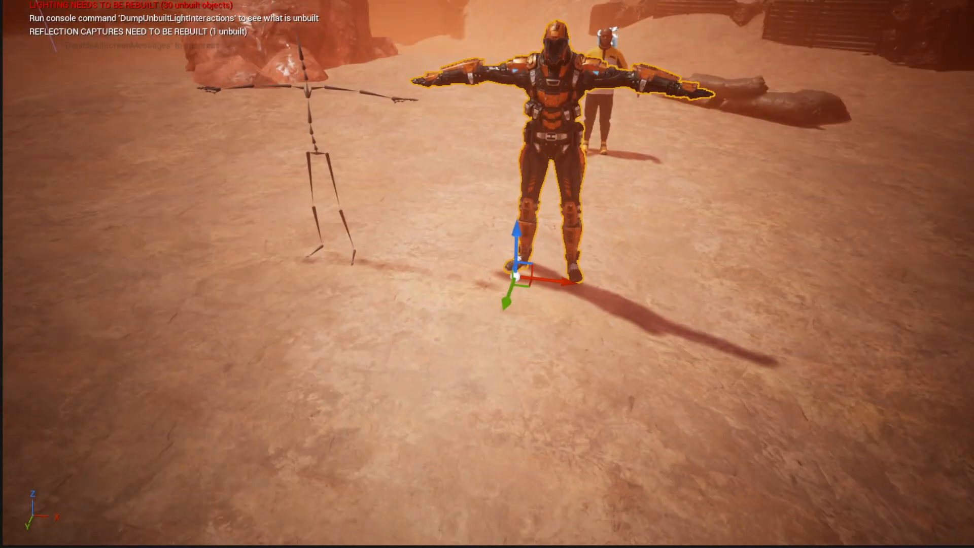
{"action": "key", "text": "alt+s"}
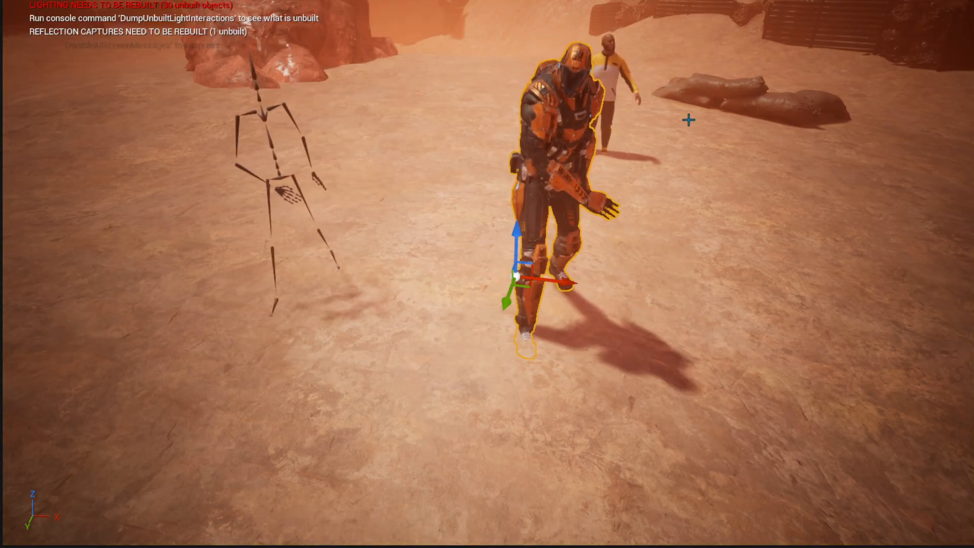
{"action": "right_click_drag", "start_coordinate": [673, 131], "coordinate": [530, 62]}
{"action": "key", "text": "s"}
{"action": "key", "text": "w"}
{"action": "key", "text": "s"}
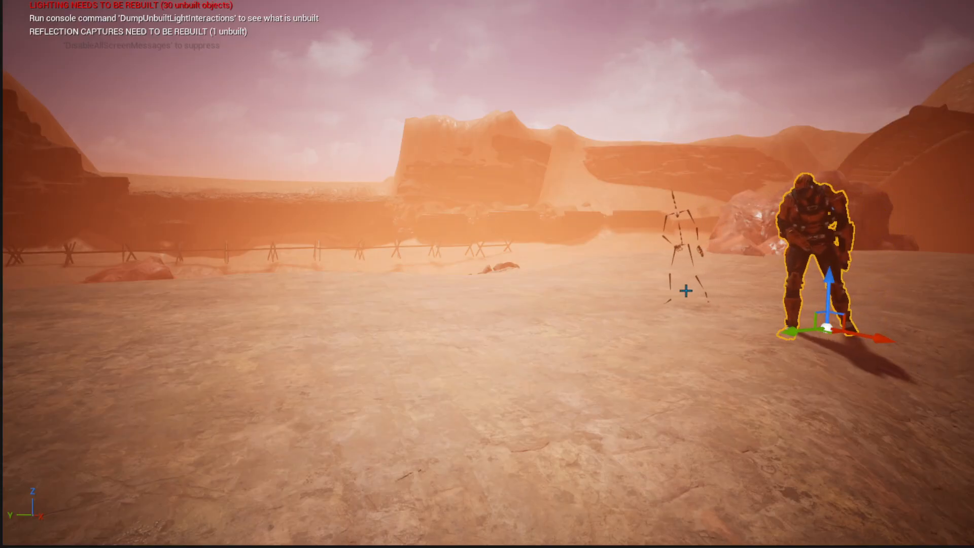
{"action": "right_click_drag", "start_coordinate": [685, 289], "coordinate": [687, 257]}
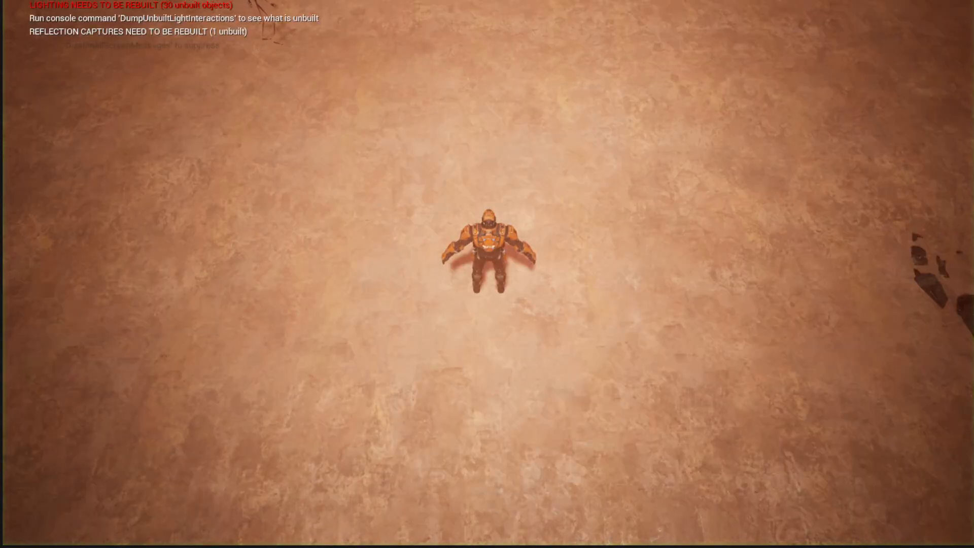
{"action": "key", "text": "Escape"}
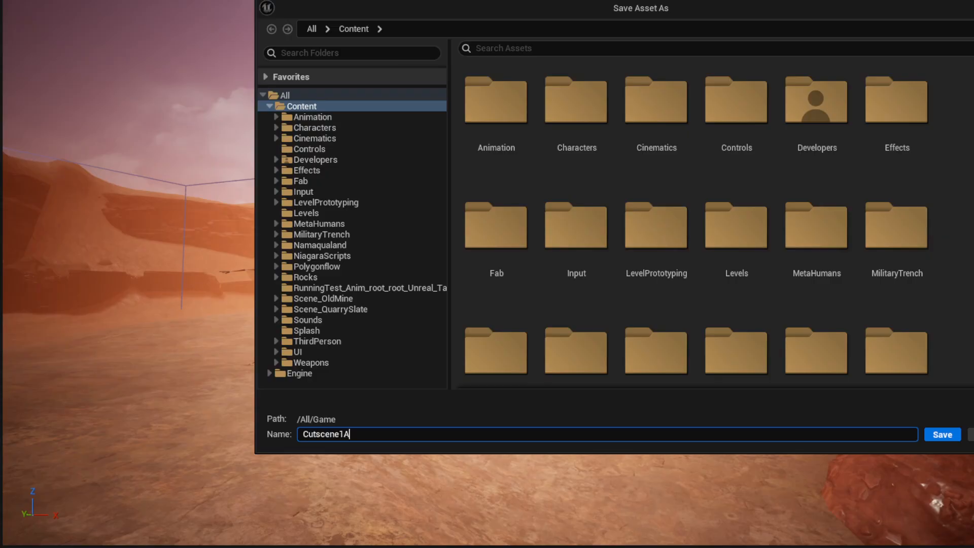
Save the new level sequence as Cutscene1A in the Cinematics folder.
{"action": "left_click", "coordinate": [330, 139]}
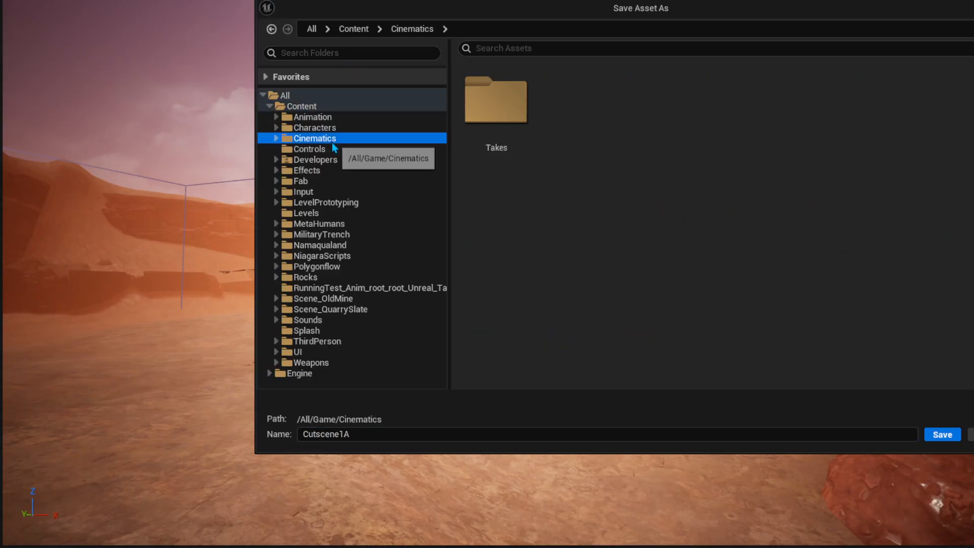
{"action": "left_click", "coordinate": [938, 435]}
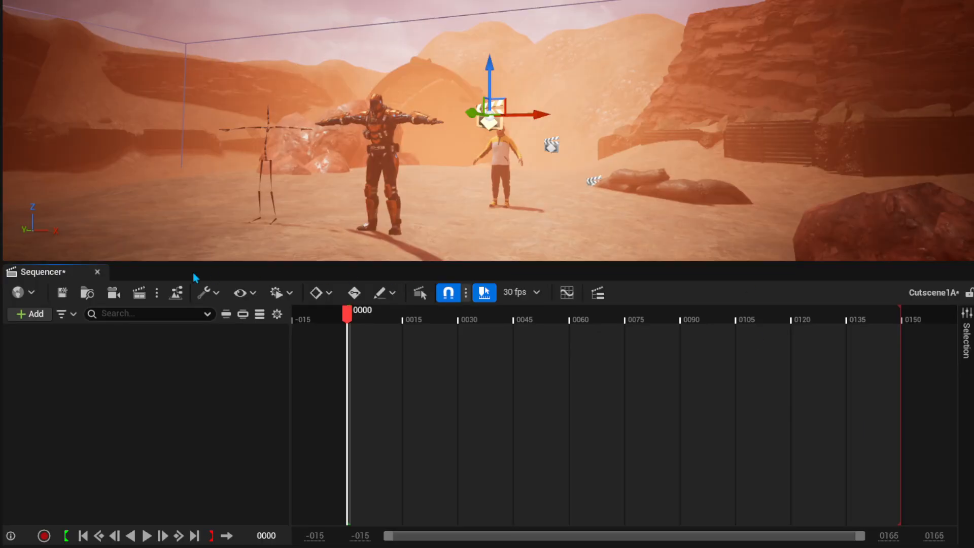
Place the Marine skeletal mesh in the level and delete the marine that was placed from the animation sequence.
{"action": "left_click", "coordinate": [384, 147]}
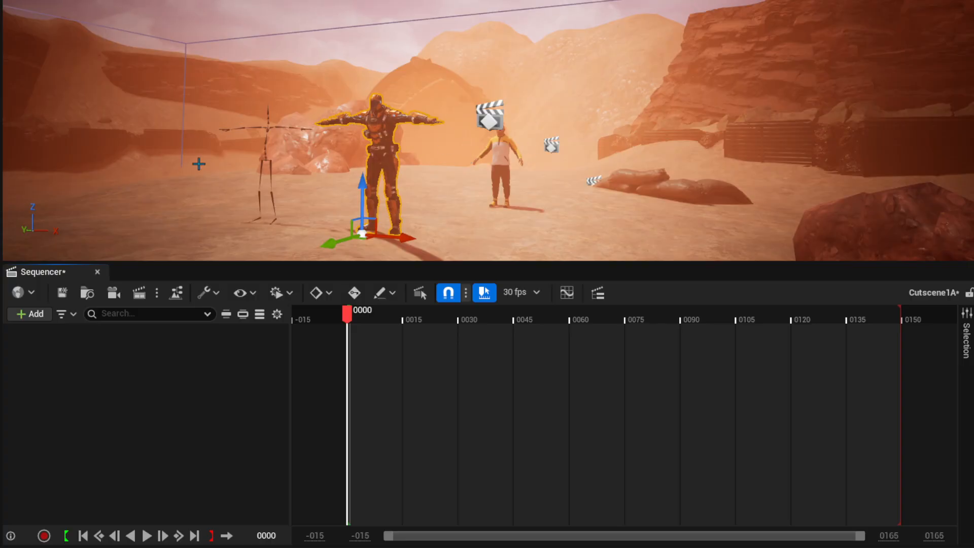
{"action": "key", "text": "ctrl+space"}
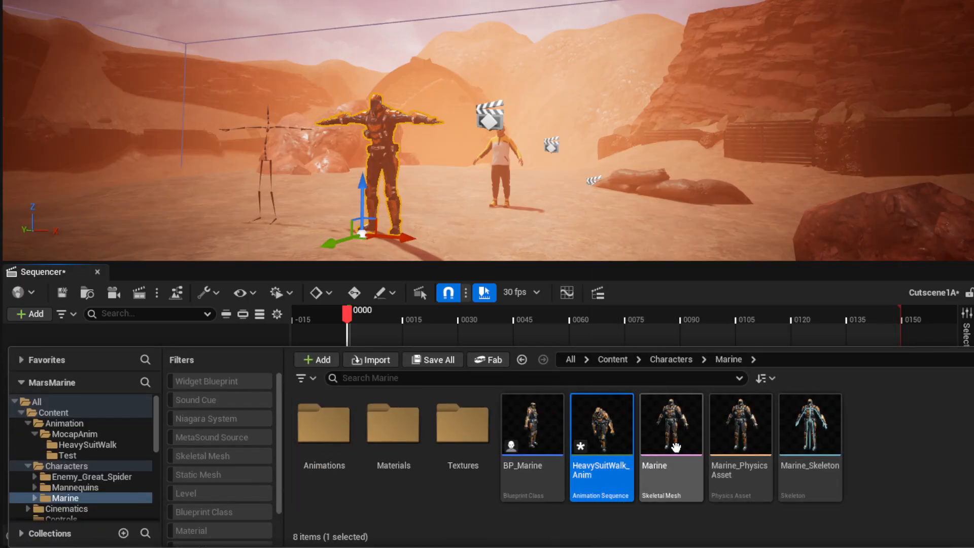
{"action": "left_click_drag", "start_coordinate": [670, 431], "coordinate": [521, 243]}
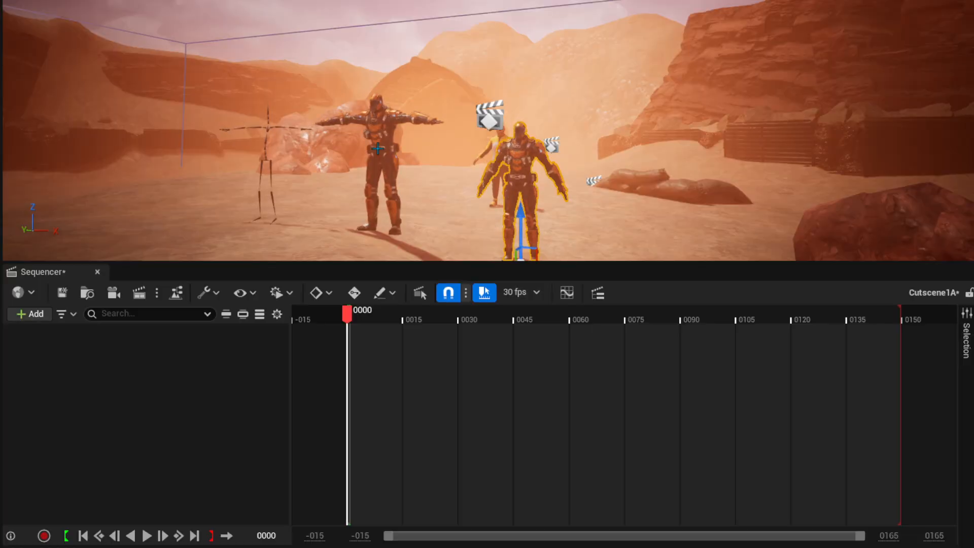
{"action": "left_click", "coordinate": [367, 109]}
{"action": "left_click", "coordinate": [403, 107]}
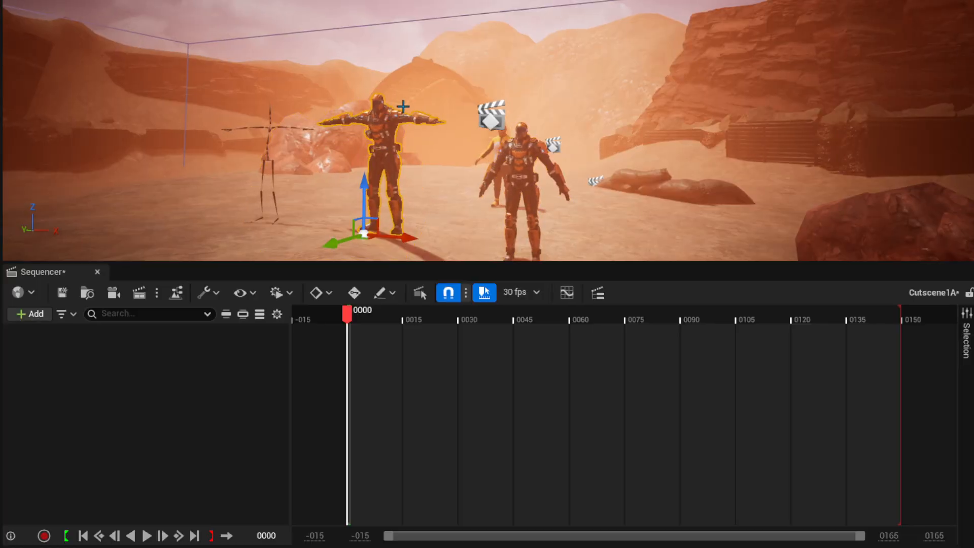
{"action": "key", "text": "Delete"}
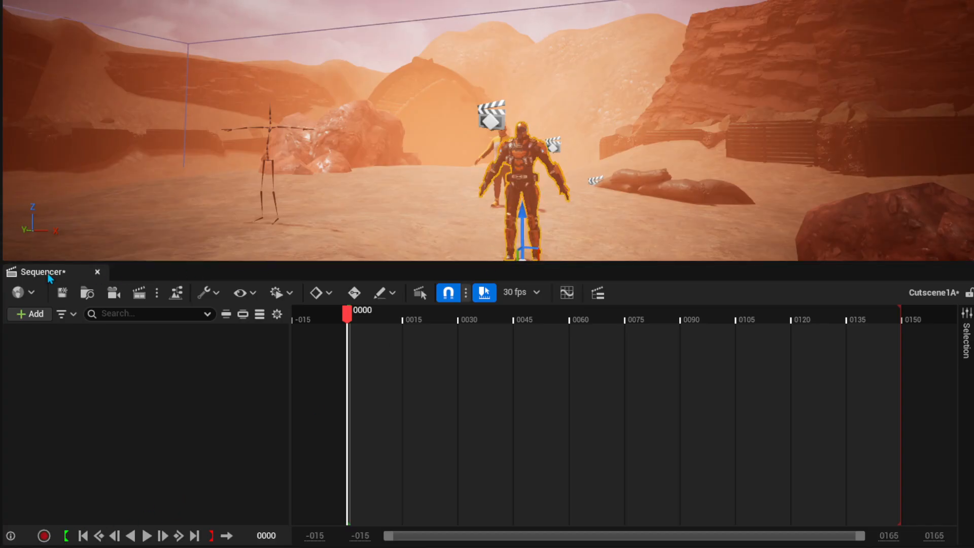
Add the selected Marine actor to the Cutscene1A sequence and assign HeavySuitWalk_Anim to its Animation track.
{"action": "left_click", "coordinate": [32, 314]}
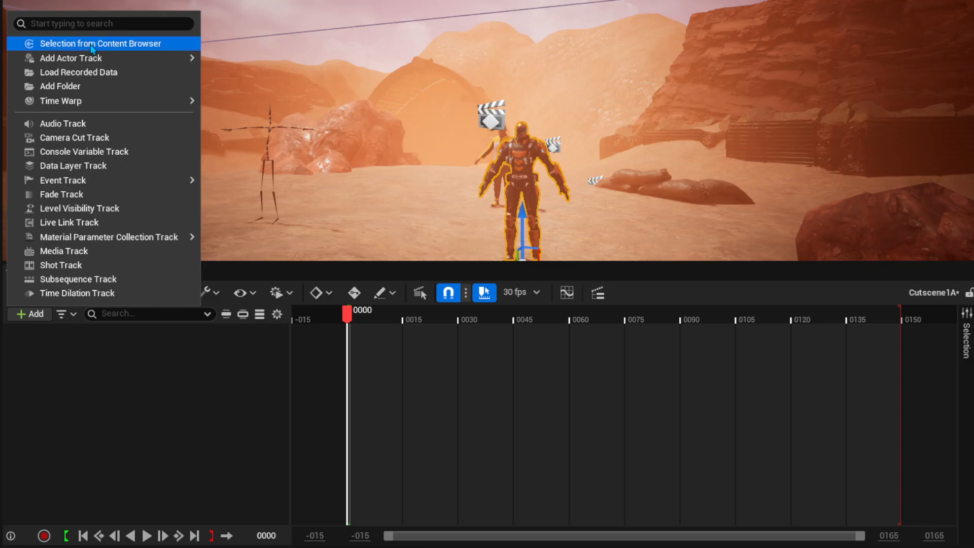
{"action": "mouse_move", "coordinate": [166, 60]}
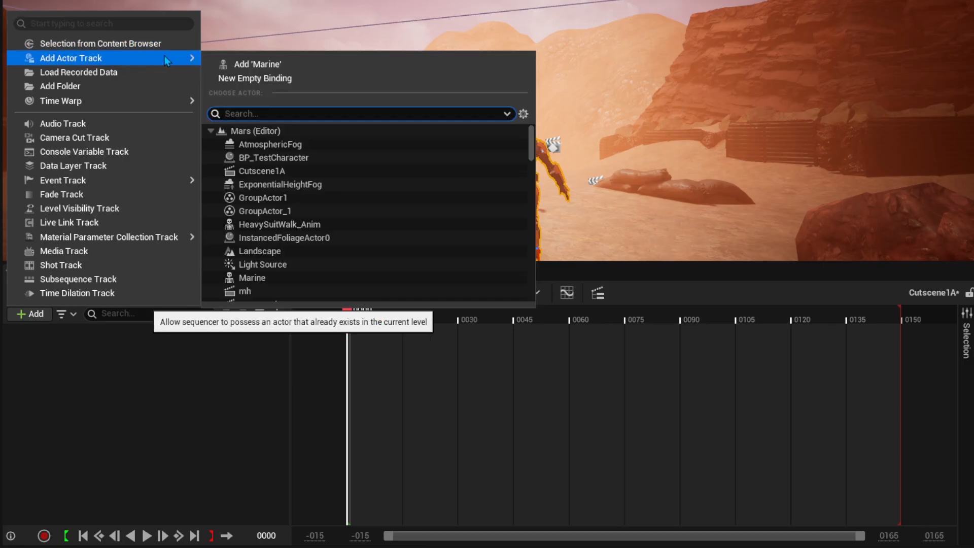
{"action": "left_click", "coordinate": [256, 64]}
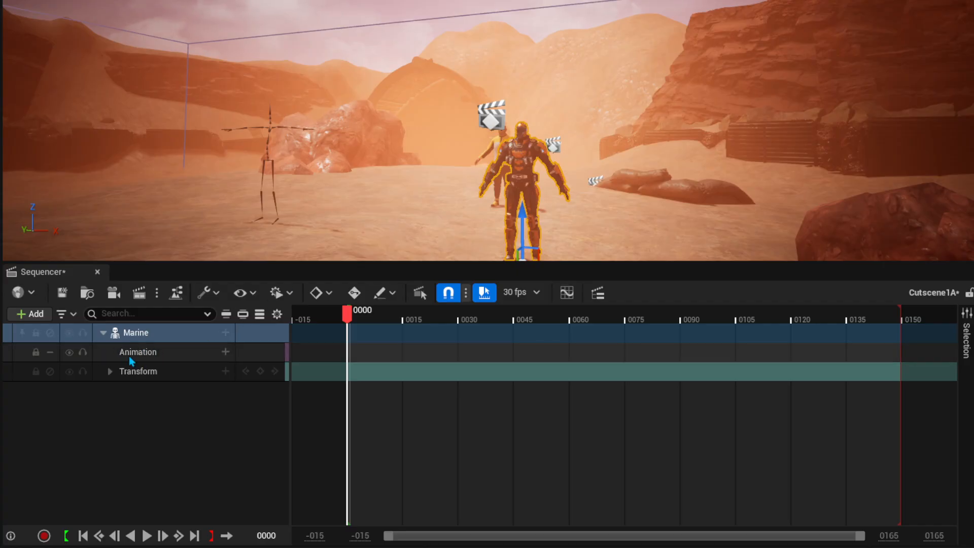
{"action": "left_click", "coordinate": [225, 352]}
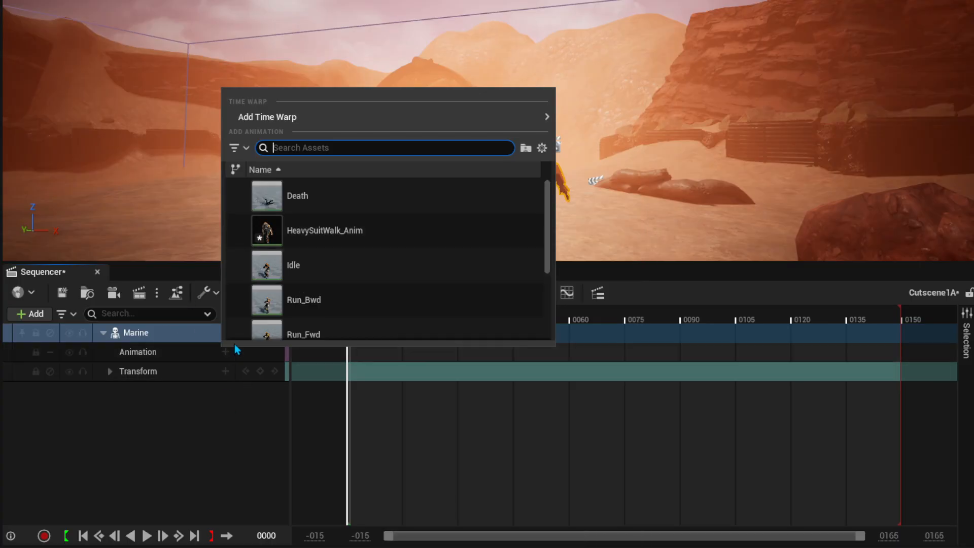
{"action": "left_click", "coordinate": [355, 238]}
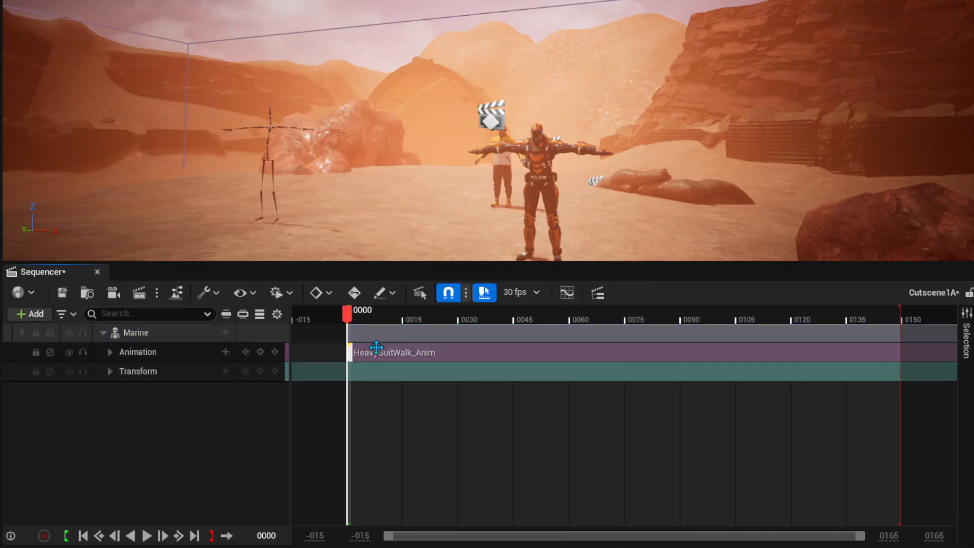
Extend the Cutscene1A playback range so it ends where the HeavySuitWalk_Anim clip ends.
{"action": "left_click_drag", "start_coordinate": [360, 320], "coordinate": [913, 326]}
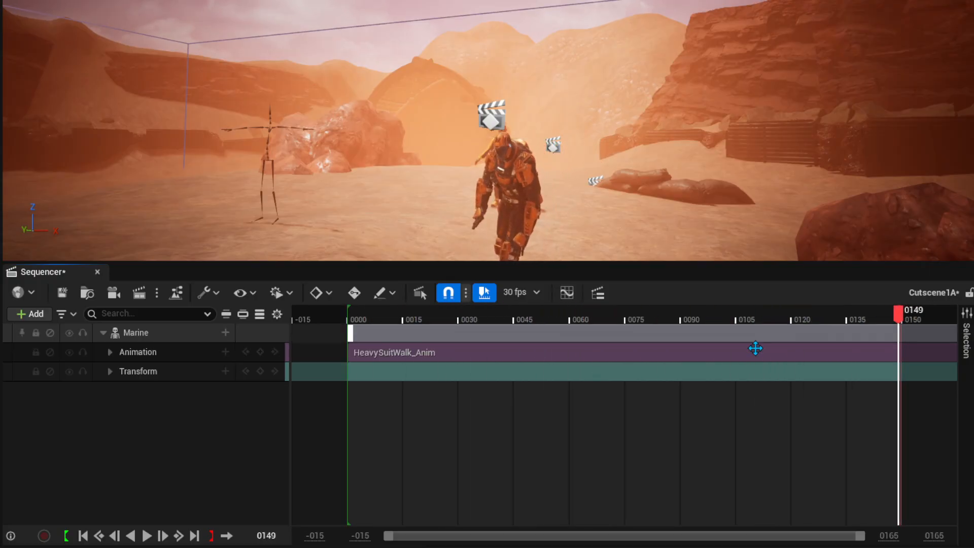
{"action": "scroll", "coordinate": [597, 457], "scroll_direction": "down", "scroll_amount": 7, "text": "ctrl"}
{"action": "right_click_drag", "start_coordinate": [690, 464], "coordinate": [356, 451]}
{"action": "right_click_drag", "start_coordinate": [681, 416], "coordinate": [531, 400]}
{"action": "left_click_drag", "start_coordinate": [413, 316], "coordinate": [343, 318]}
{"action": "left_click_drag", "start_coordinate": [410, 311], "coordinate": [520, 308]}
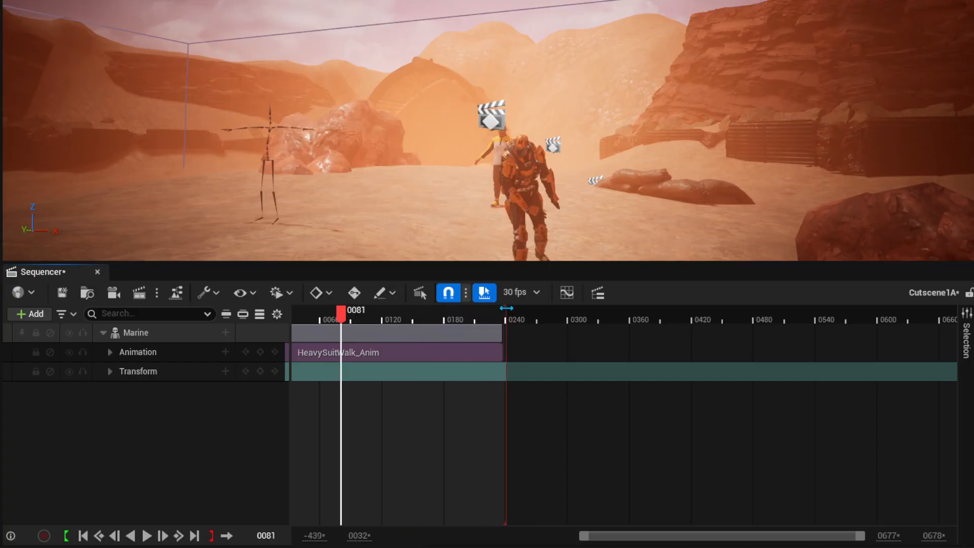
{"action": "mouse_move", "coordinate": [339, 314]}
{"action": "left_mouse_down"}
{"action": "mouse_move", "coordinate": [495, 311]}
{"action": "mouse_move", "coordinate": [333, 318]}
{"action": "left_mouse_up"}
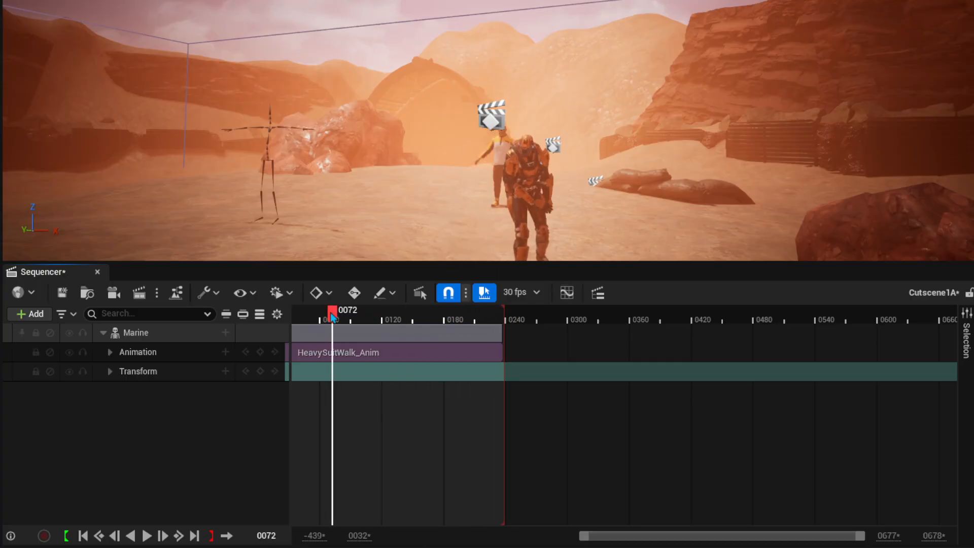
Scrub the sequence from frame 0 to about frame 135 to review the Marine's walk.
{"action": "right_click_drag", "start_coordinate": [486, 449], "coordinate": [566, 464]}
{"action": "left_click_drag", "start_coordinate": [412, 312], "coordinate": [338, 336]}
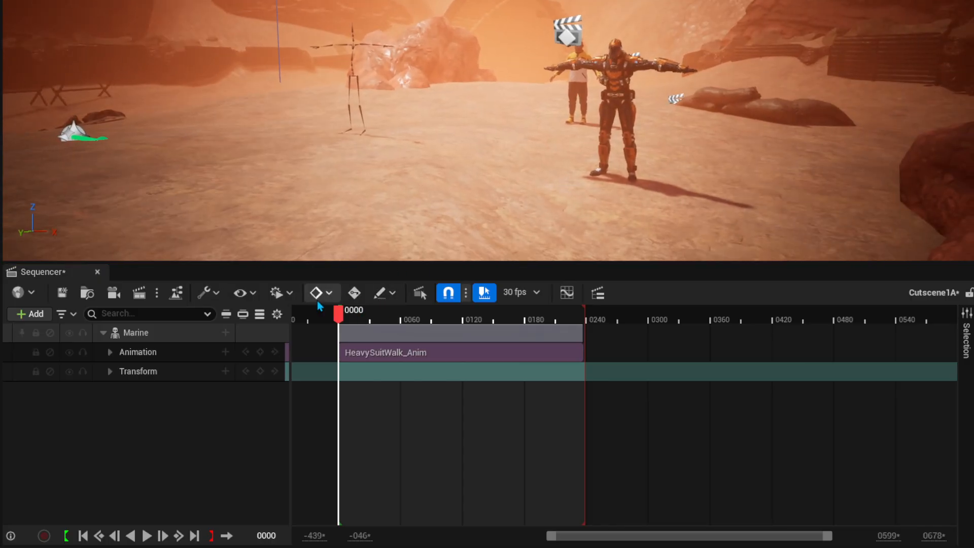
{"action": "left_click_drag", "start_coordinate": [335, 317], "coordinate": [481, 314]}
Select the Marine in the level and shift its position along the ground with the sequence at frame 229.
{"action": "left_click", "coordinate": [588, 123]}
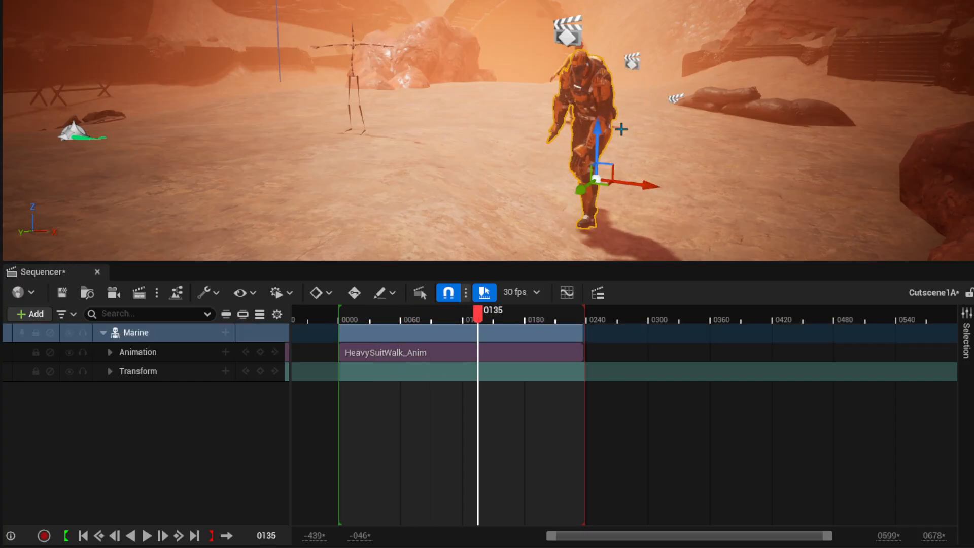
{"action": "right_click_drag", "start_coordinate": [691, 174], "coordinate": [639, 185]}
{"action": "left_click_drag", "start_coordinate": [493, 314], "coordinate": [578, 319]}
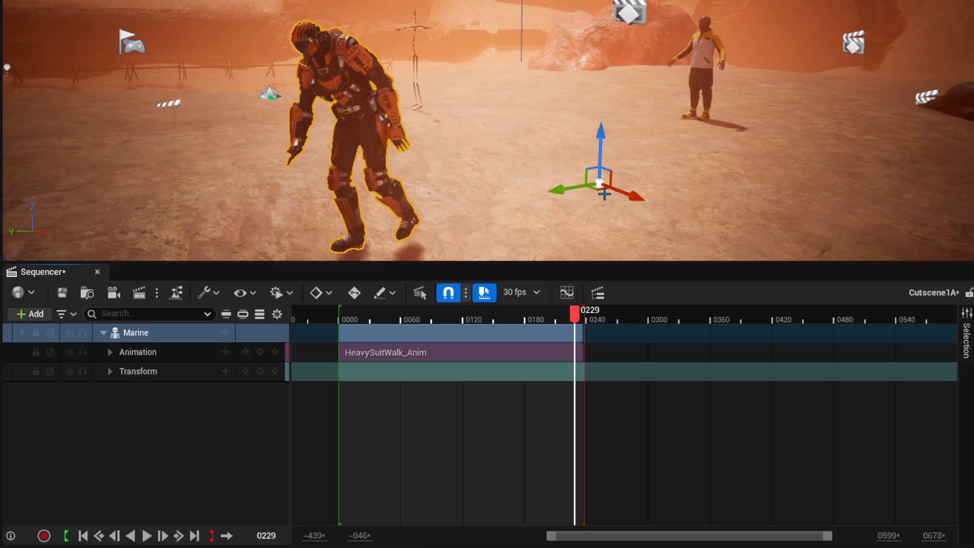
{"action": "left_click_drag", "start_coordinate": [629, 196], "coordinate": [496, 143]}
{"action": "left_click_drag", "start_coordinate": [484, 88], "coordinate": [597, 123]}
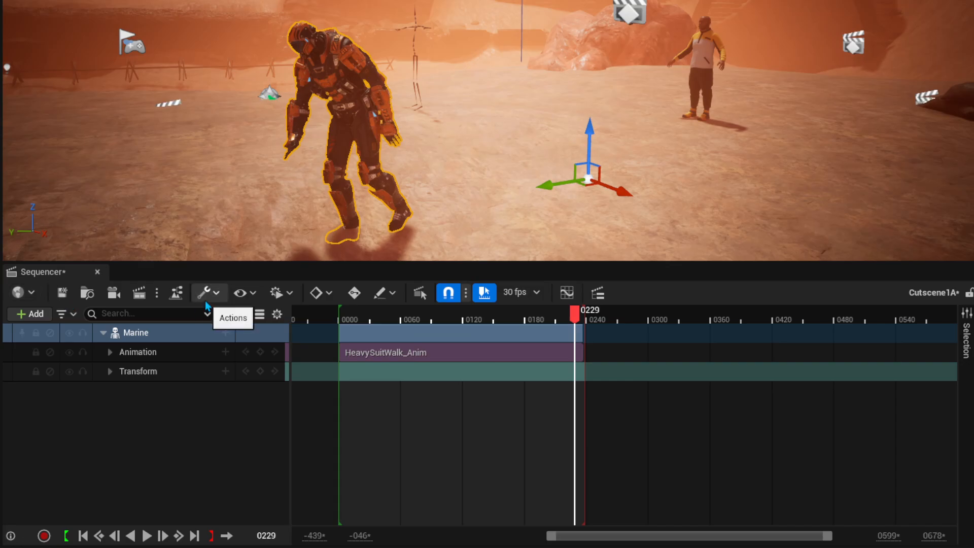
Simulate the level to examine the character in the yellow and white top up close, and stop the simulation.
{"action": "key", "text": "w"}
{"action": "right_click_drag", "start_coordinate": [544, 113], "coordinate": [635, 131]}
{"action": "key", "text": "w"}
{"action": "key", "text": "e"}
{"action": "key", "text": "q"}
{"action": "key", "text": "w"}
{"action": "key", "text": "s"}
{"action": "key", "text": "e"}
{"action": "key", "text": "alt+s"}
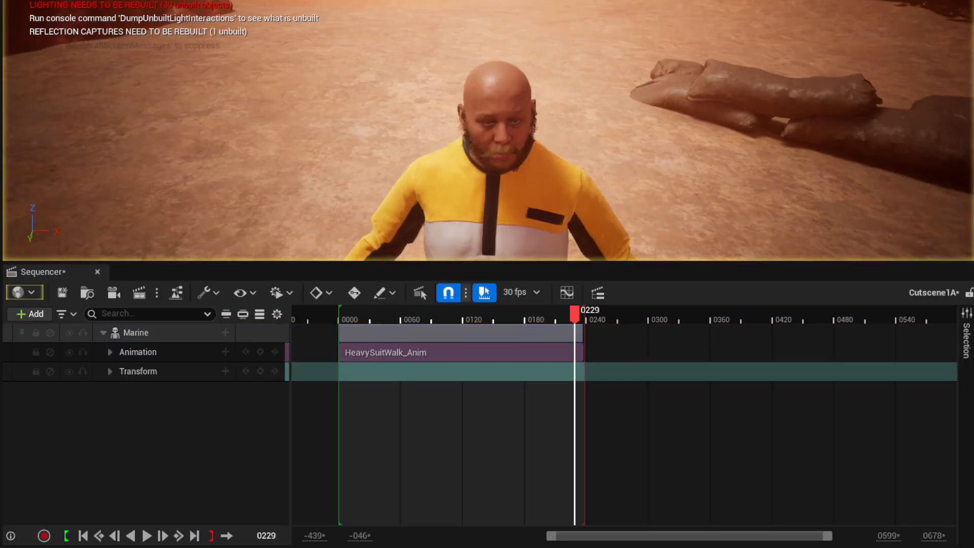
{"action": "right_click_drag", "start_coordinate": [597, 65], "coordinate": [588, 75]}
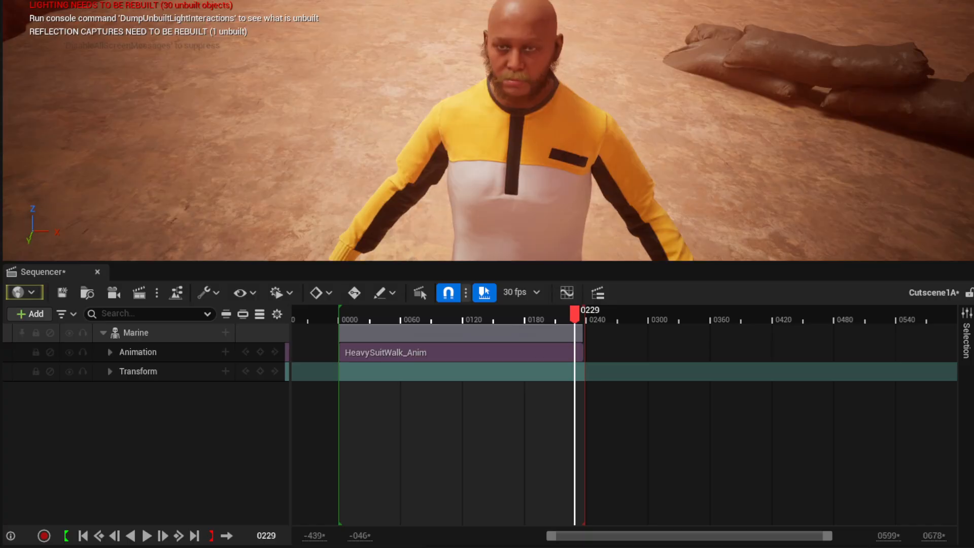
{"action": "key", "text": "Escape"}
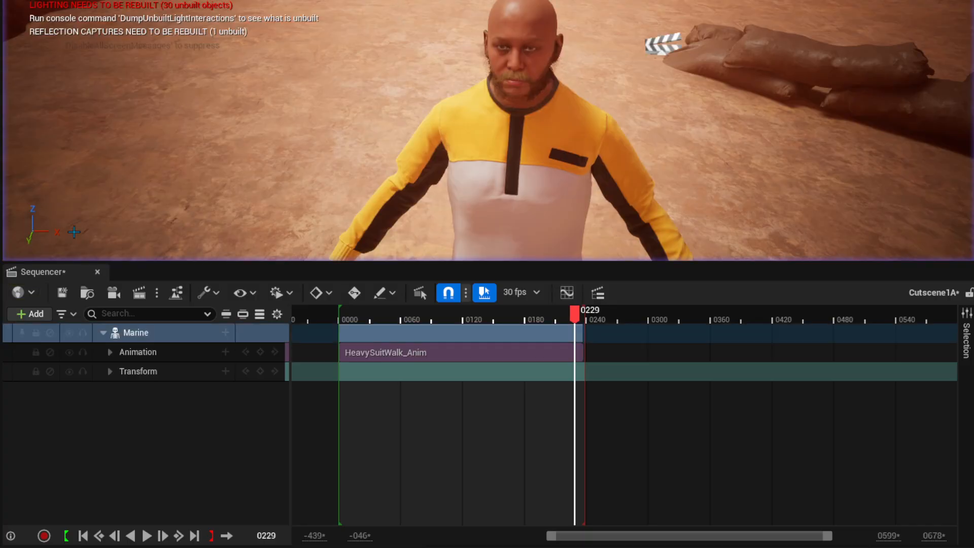